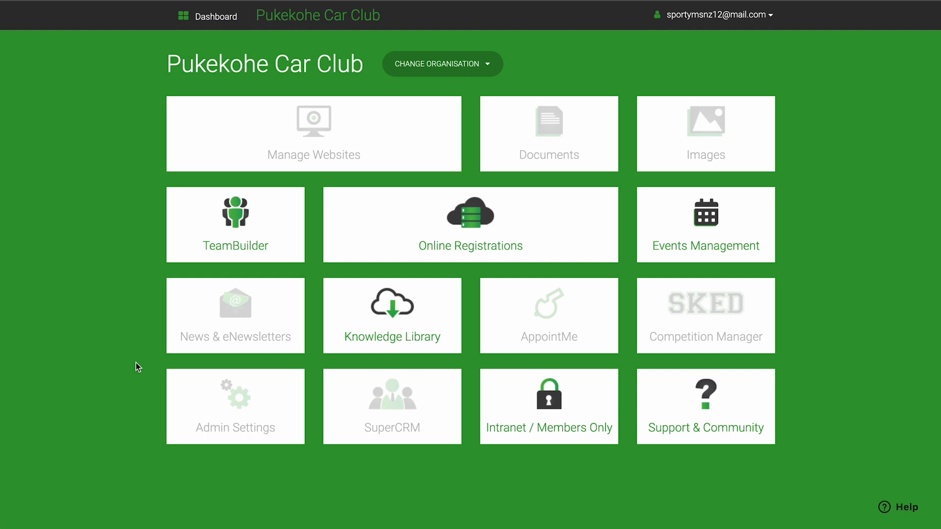
Step: Add a new event in Events Management and fill in the organiser's name, e-mail and the club role Event Manager
{"action": "left_click", "coordinate": [725, 227]}
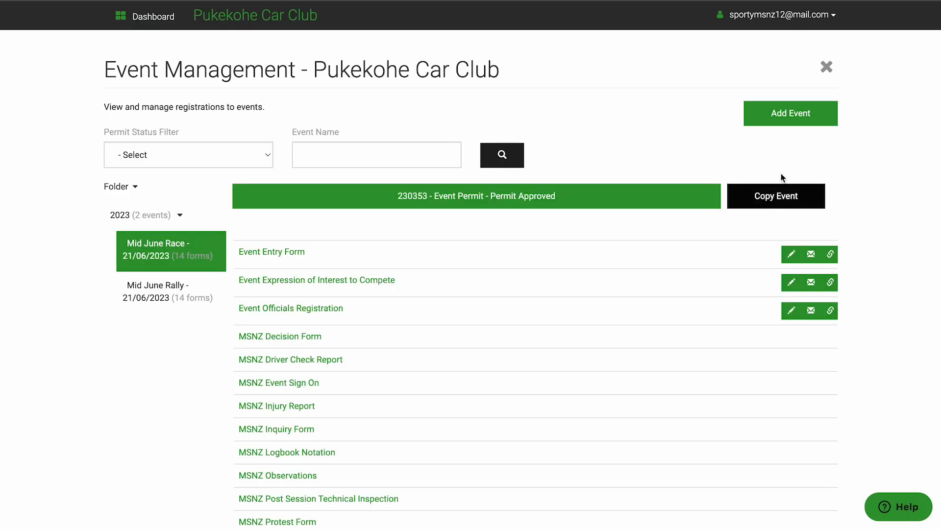
{"action": "left_click", "coordinate": [788, 112]}
{"action": "left_click", "coordinate": [309, 236]}
{"action": "type", "text": "Jo"}
{"action": "key", "text": "Tab"}
{"action": "type", "text": "Bloggs"}
{"action": "left_click", "coordinate": [237, 263]}
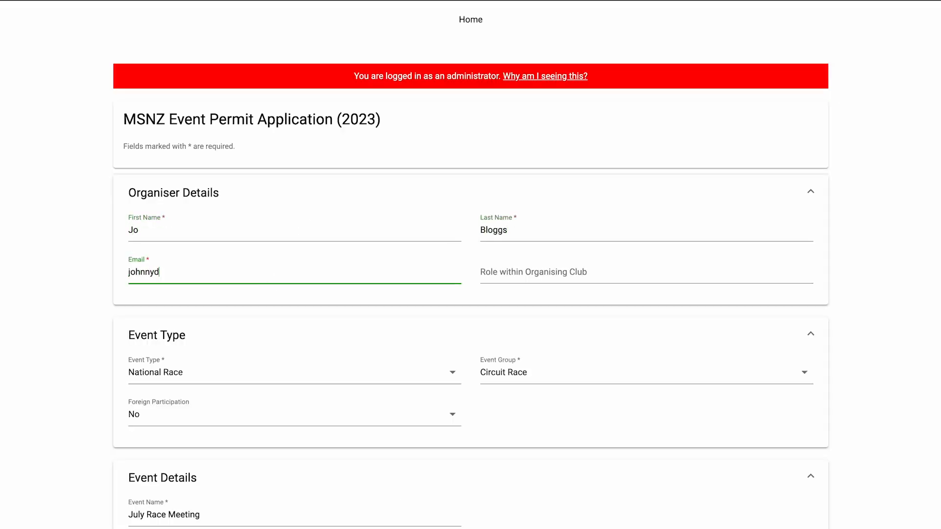
{"action": "left_click", "coordinate": [494, 275]}
{"action": "type", "text": "Event Manager"}
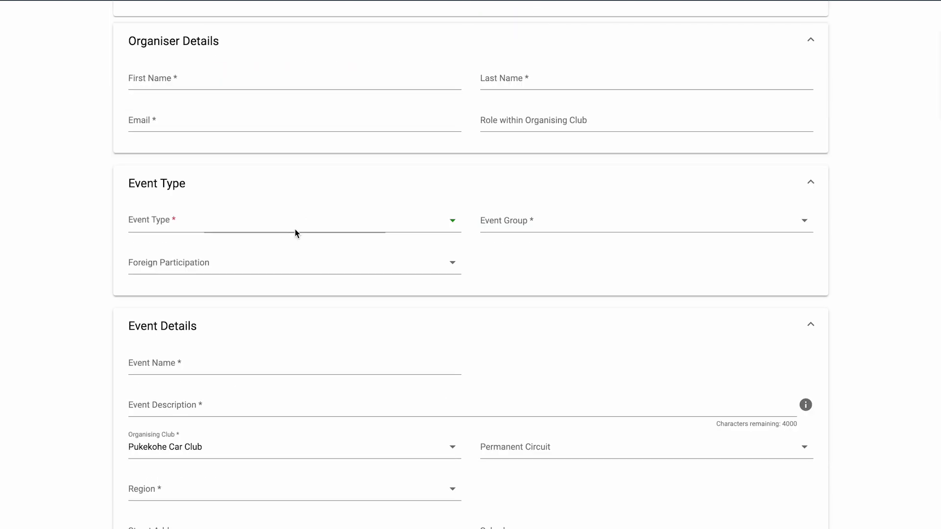
Step: Set the event type to National Race, the event group to Circuit Race and foreign participation to No
{"action": "left_click", "coordinate": [294, 226]}
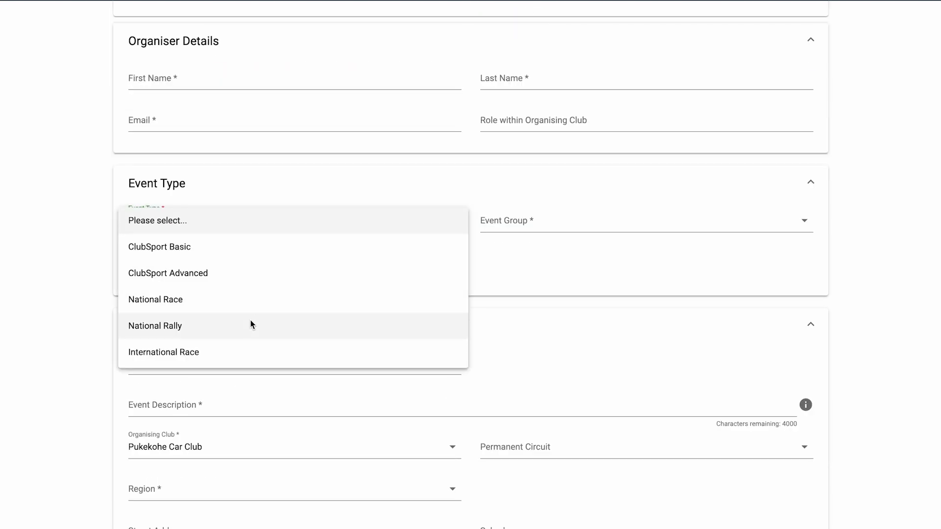
{"action": "left_click", "coordinate": [246, 299]}
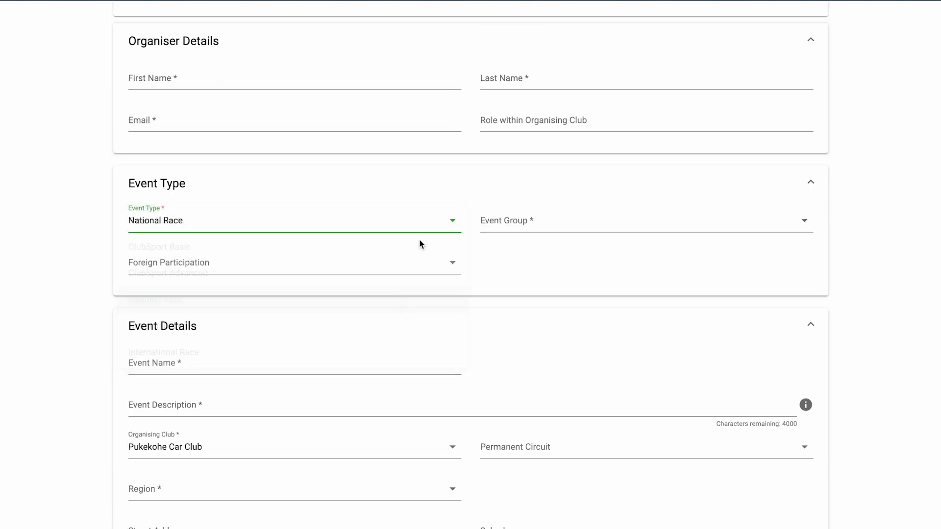
{"action": "left_click", "coordinate": [519, 221]}
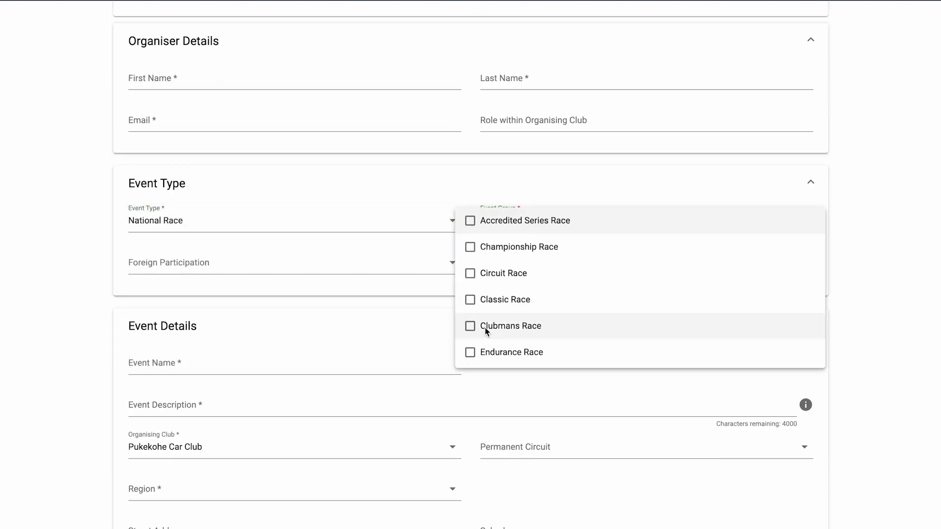
{"action": "left_click", "coordinate": [494, 273]}
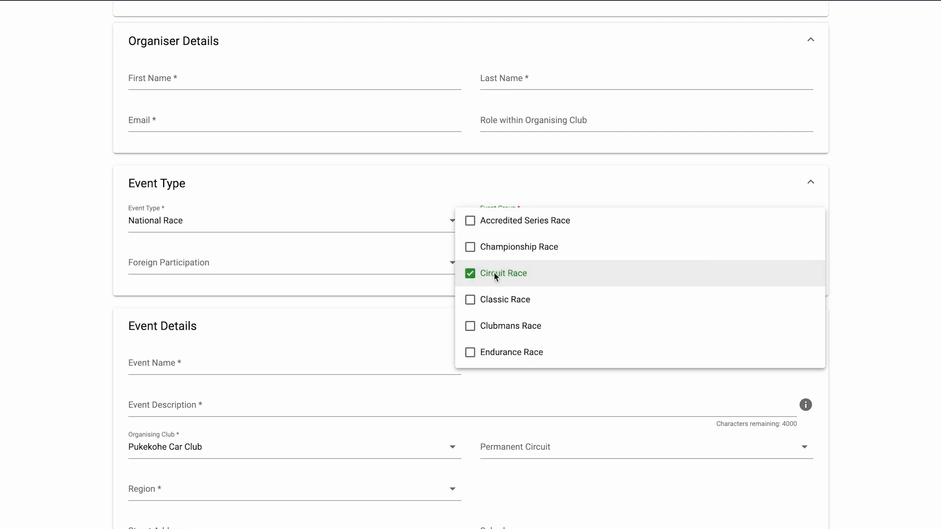
{"action": "left_click", "coordinate": [347, 268]}
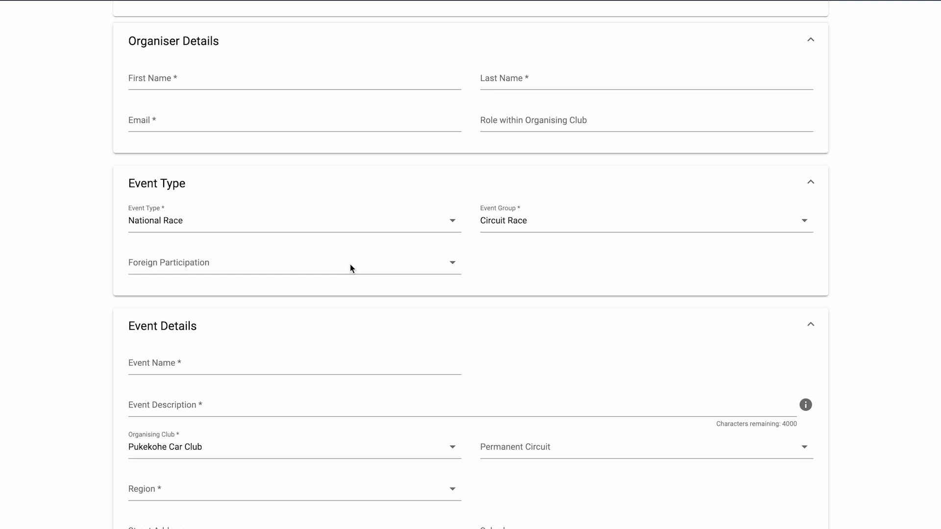
{"action": "left_click", "coordinate": [349, 267]}
{"action": "left_click", "coordinate": [318, 314]}
Step: Name the event "July Race Meeting" and enter the description "Come race with us in July"
{"action": "scroll", "coordinate": [319, 313], "scroll_direction": "down", "scroll_amount": 2}
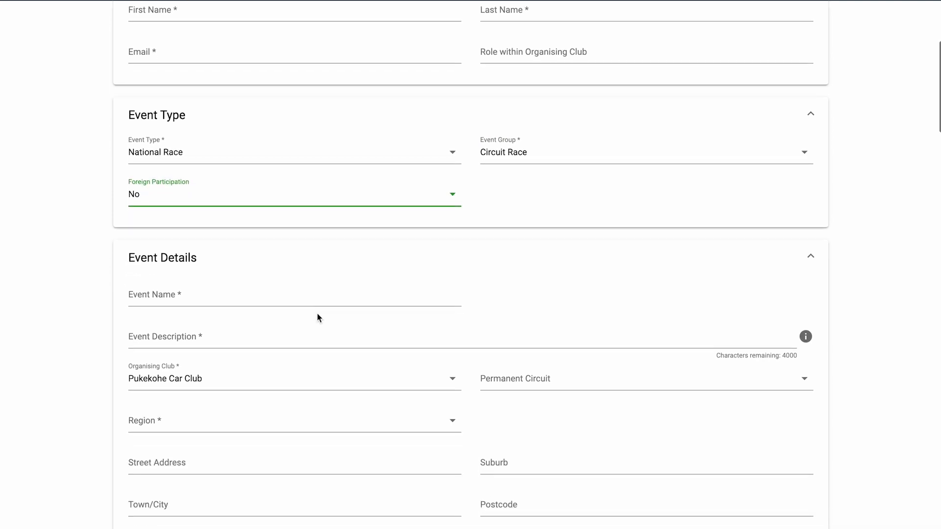
{"action": "left_click", "coordinate": [252, 292]}
{"action": "type", "text": "July Race Meeting"}
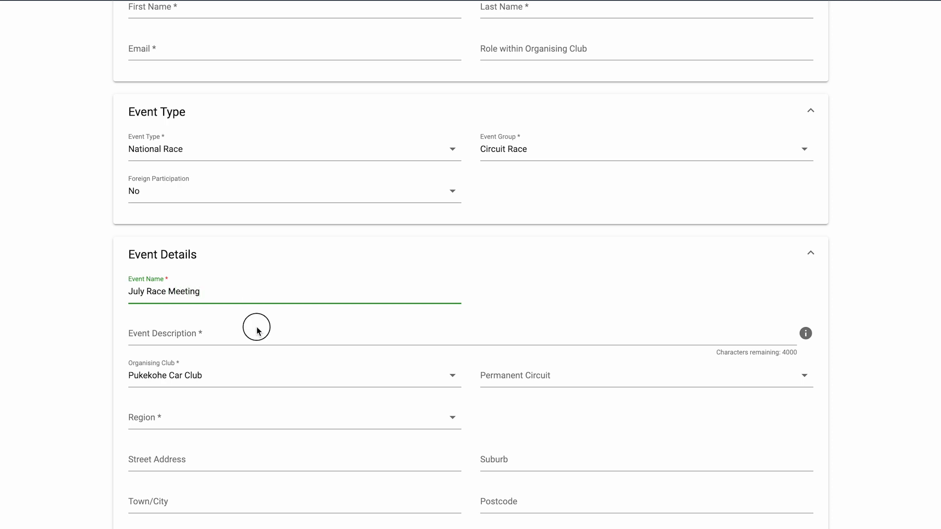
{"action": "left_click", "coordinate": [257, 331]}
{"action": "type", "text": "Come race with us in July"}
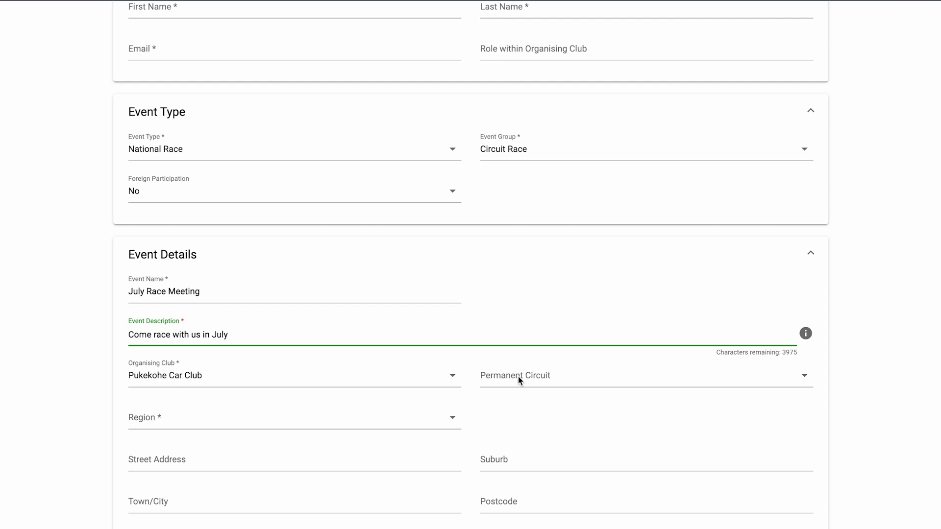
Step: Choose Hampton Downs Motorsport Park as the event's permanent circuit
{"action": "left_click", "coordinate": [563, 375]}
{"action": "left_click", "coordinate": [571, 401]}
{"action": "scroll", "coordinate": [364, 412], "scroll_direction": "down", "scroll_amount": 2}
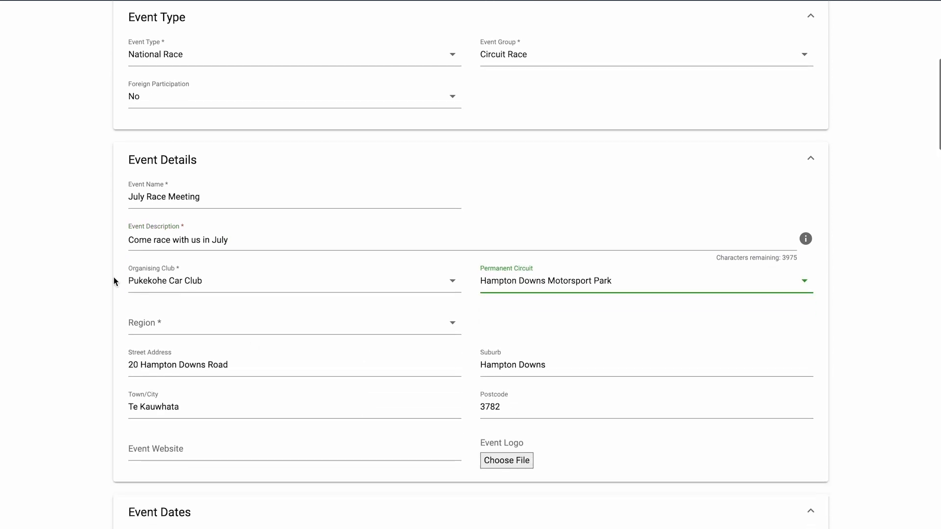
Step: Try looking up a different street address for the event, and reselect Hampton Downs Motorsport Park as the permanent circuit
{"action": "left_click", "coordinate": [178, 368]}
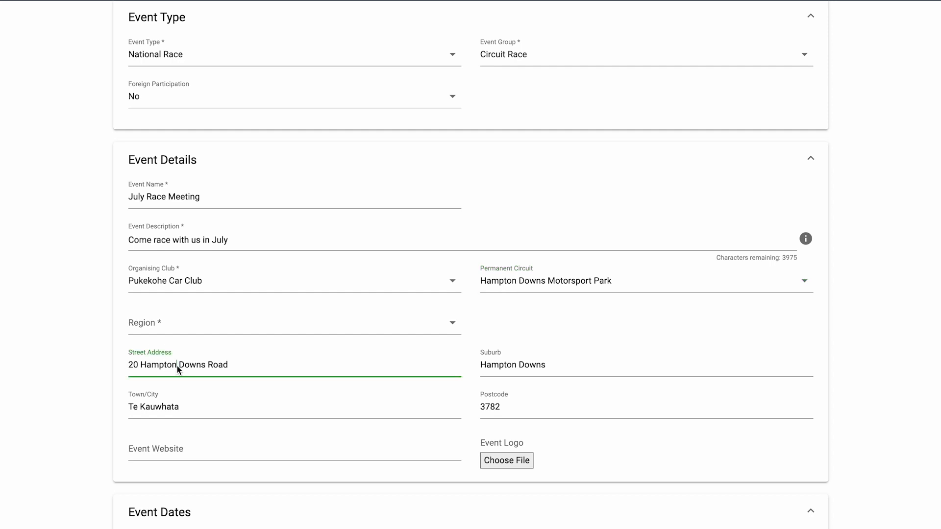
{"action": "triple_click", "coordinate": [178, 367]}
{"action": "type", "text": "10"}
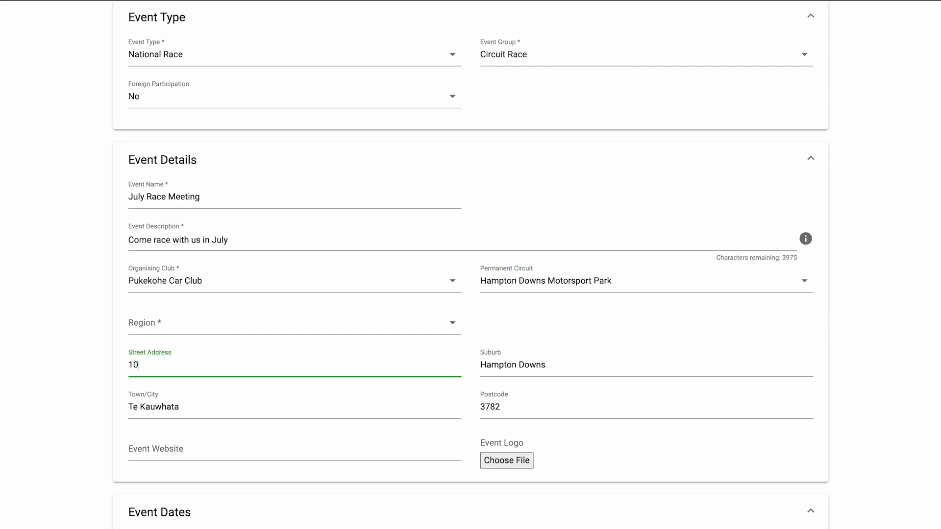
{"action": "type", "text": "2"}
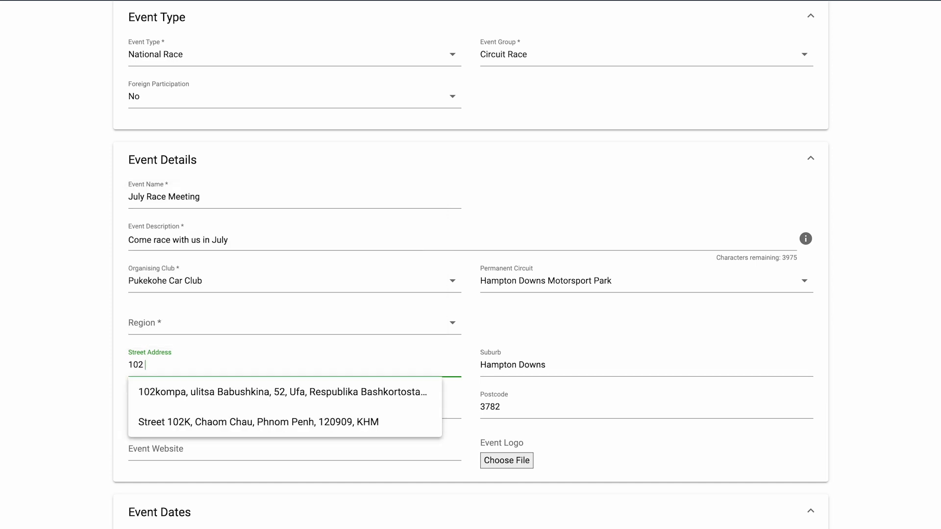
{"action": "type", "text": "kkap"}
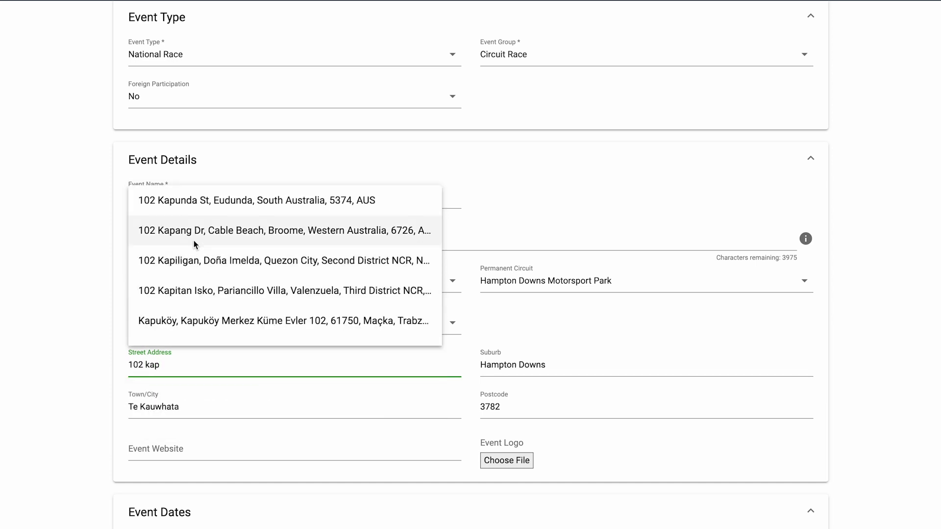
{"action": "left_click", "coordinate": [645, 279]}
{"action": "left_click", "coordinate": [630, 279]}
Step: Set the event's region to Waikato
{"action": "scroll", "coordinate": [467, 308], "scroll_direction": "down", "scroll_amount": 1}
{"action": "left_click", "coordinate": [255, 277]}
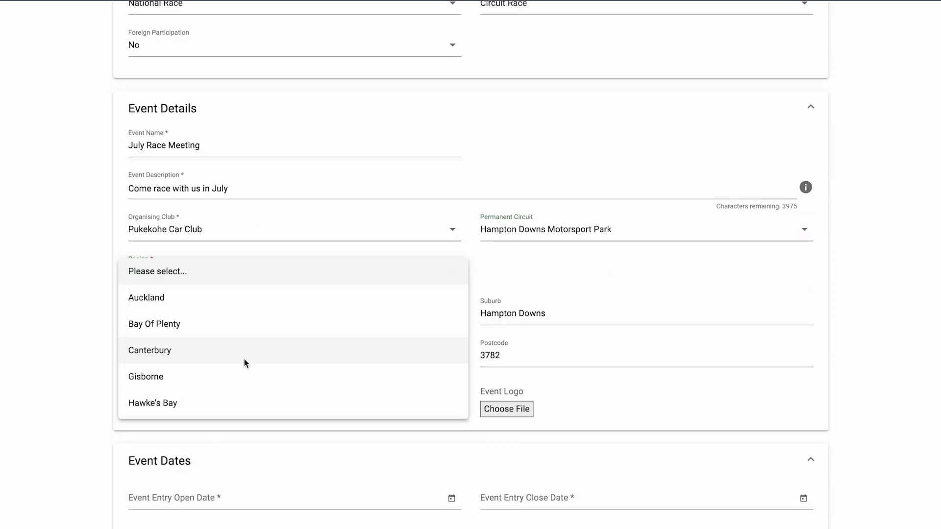
{"action": "scroll", "coordinate": [243, 361], "scroll_direction": "down", "scroll_amount": 2}
{"action": "scroll", "coordinate": [234, 377], "scroll_direction": "down", "scroll_amount": 3}
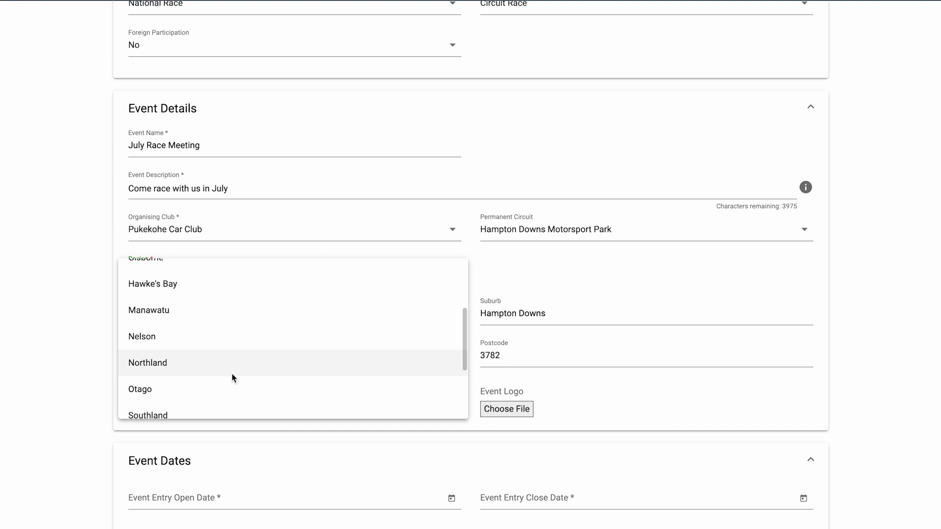
{"action": "scroll", "coordinate": [231, 373], "scroll_direction": "down", "scroll_amount": 1}
{"action": "left_click", "coordinate": [195, 363]}
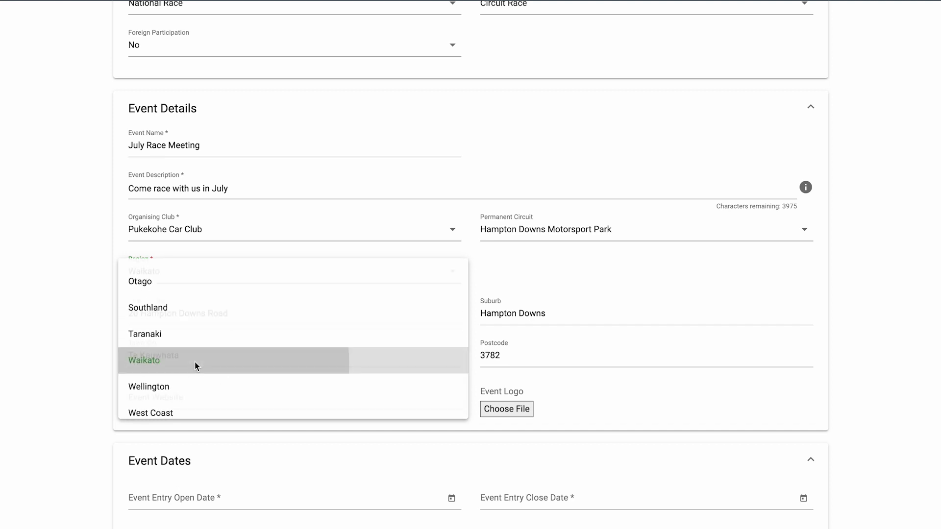
{"action": "left_click", "coordinate": [506, 408]}
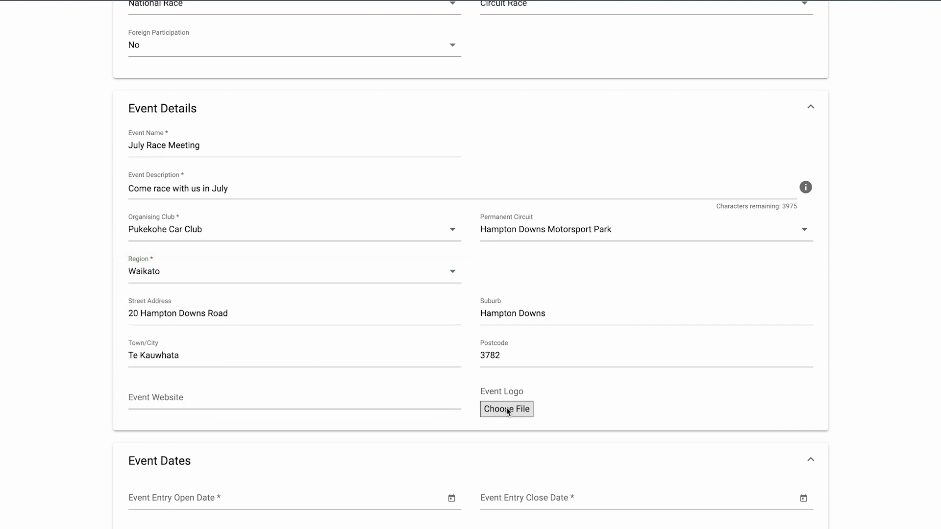
{"action": "left_click", "coordinate": [482, 296]}
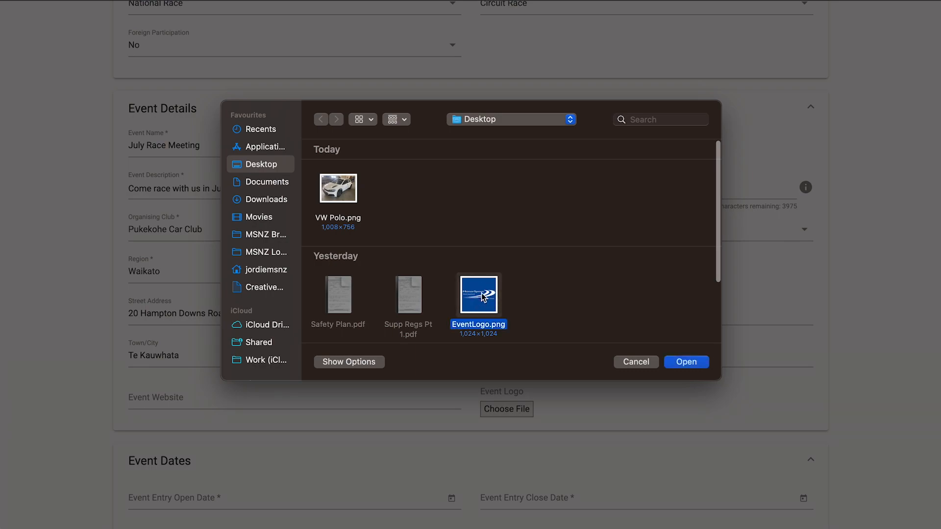
{"action": "double_click", "coordinate": [483, 296]}
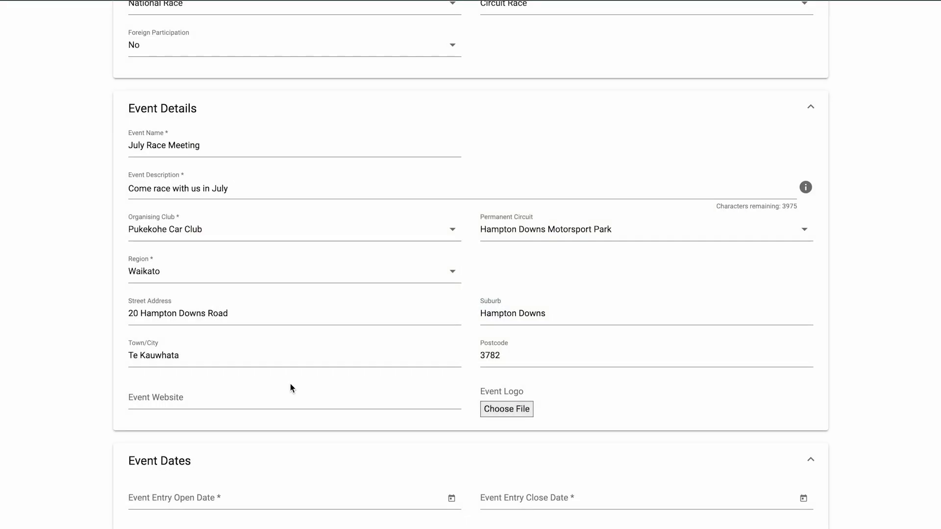
{"action": "left_click", "coordinate": [329, 459]}
{"action": "type", "text": "www.mot"}
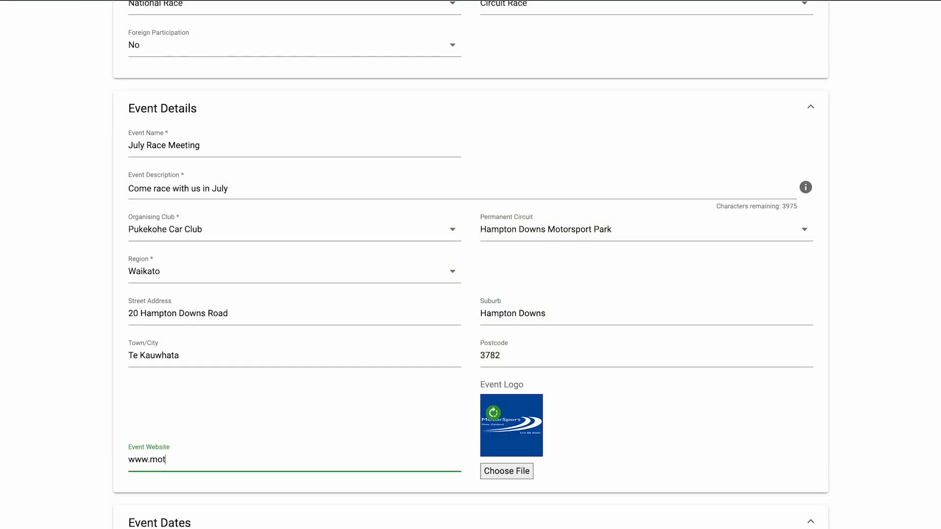
{"action": "type", "text": "orsport.org.nz"}
Step: Set the event entry open date to 21/06/2023 and the entry close date to 30/06/2023
{"action": "scroll", "coordinate": [329, 460], "scroll_direction": "down", "scroll_amount": 3}
{"action": "scroll", "coordinate": [330, 460], "scroll_direction": "down", "scroll_amount": 3}
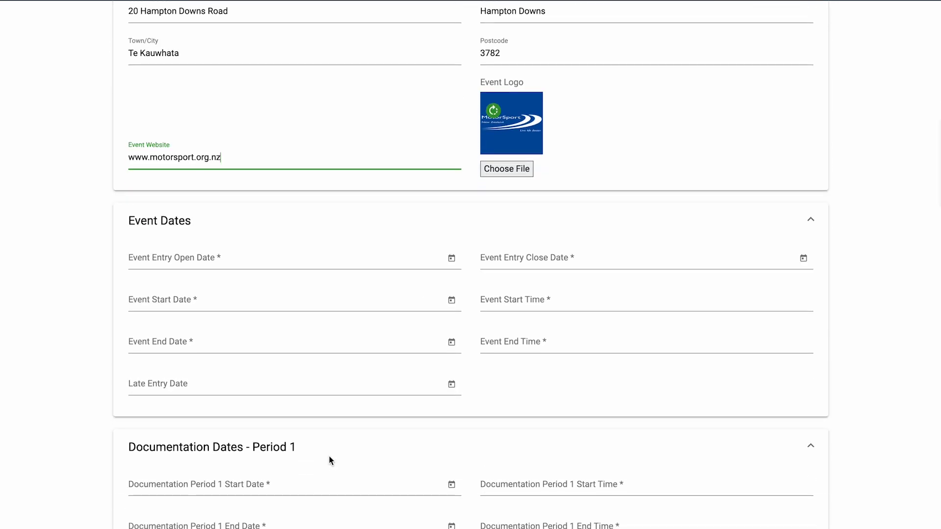
{"action": "left_click", "coordinate": [451, 258]}
{"action": "left_click", "coordinate": [224, 427]}
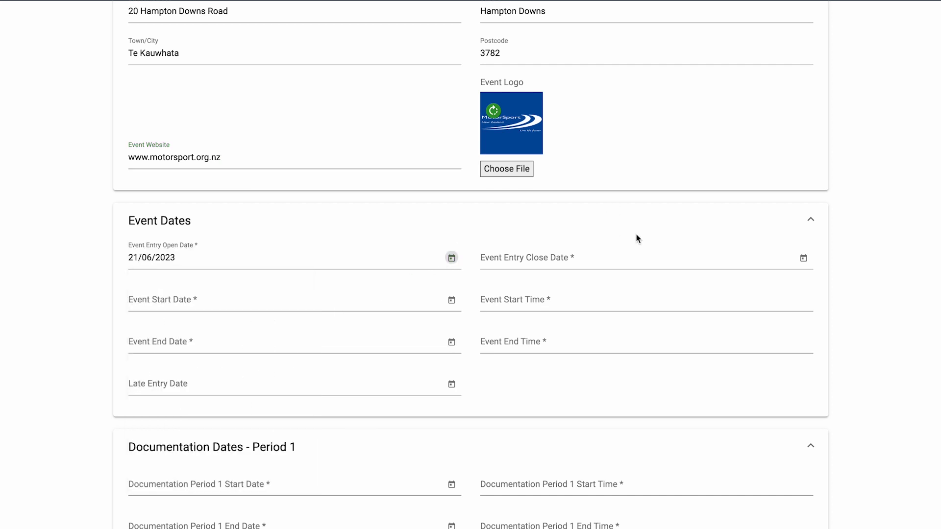
{"action": "left_click", "coordinate": [800, 262]}
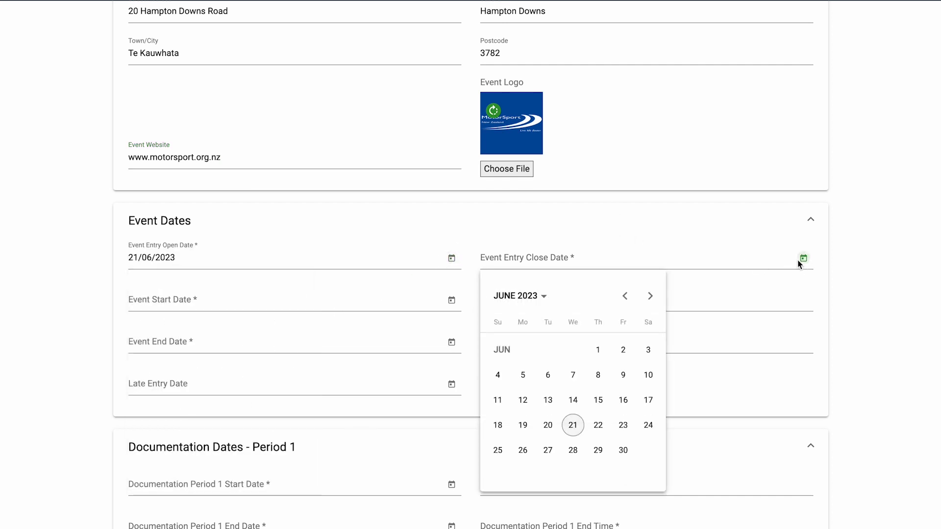
{"action": "left_click", "coordinate": [623, 450]}
Step: Set the event start date to 07/07/2023 and the start time to 0900
{"action": "left_click", "coordinate": [452, 301]}
{"action": "left_click", "coordinate": [296, 84]}
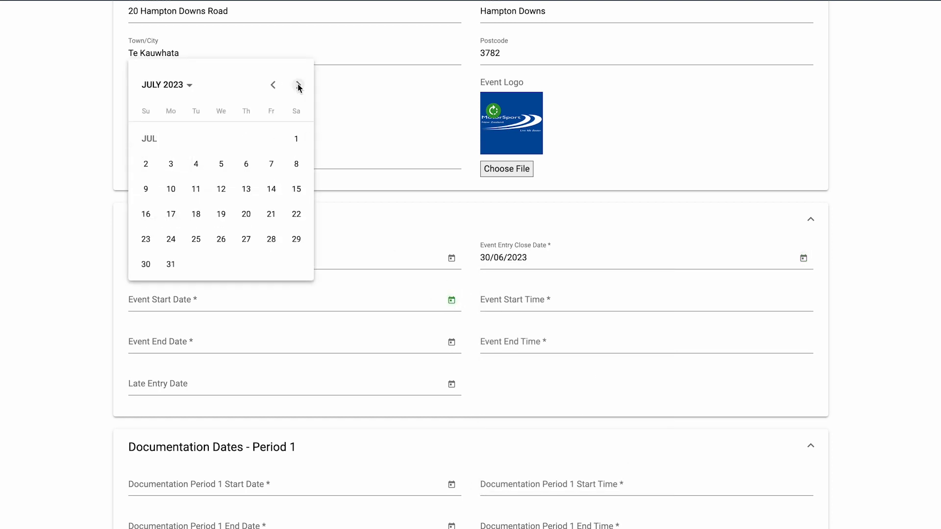
{"action": "left_click", "coordinate": [272, 167]}
{"action": "left_click", "coordinate": [501, 297]}
{"action": "type", "text": "0900"}
Step: Set the event end date to 09/07/2023 and the end time to 1700
{"action": "left_click", "coordinate": [451, 342]}
{"action": "left_click", "coordinate": [297, 132]}
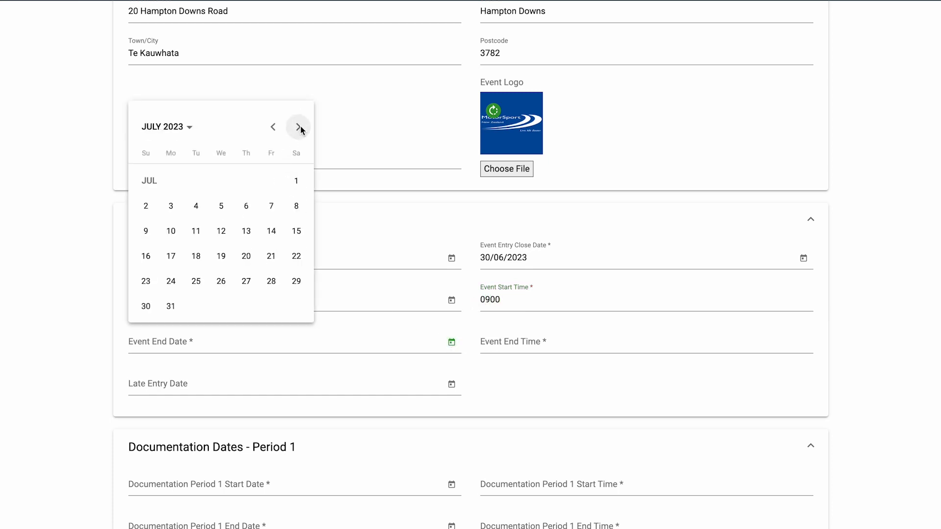
{"action": "left_click", "coordinate": [146, 231]}
{"action": "left_click", "coordinate": [493, 339]}
{"action": "type", "text": "1700"}
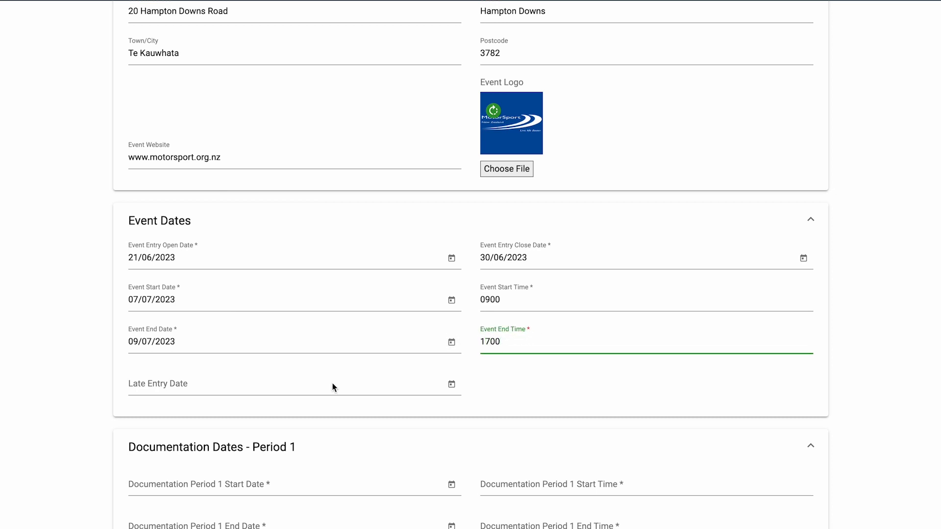
Step: Set the Documentation Period 1 start date to 07/07/2023 and its start time to 0700
{"action": "scroll", "coordinate": [333, 387], "scroll_direction": "down", "scroll_amount": 4}
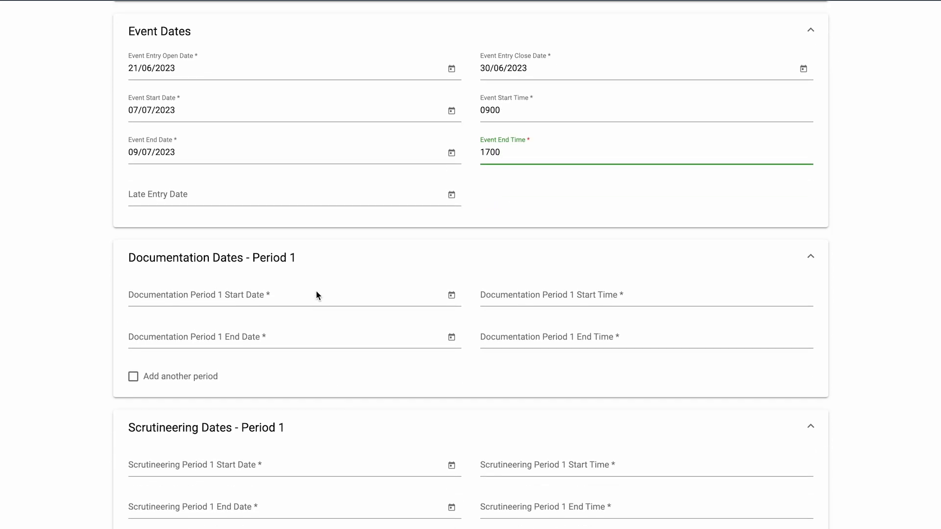
{"action": "left_click", "coordinate": [451, 295]}
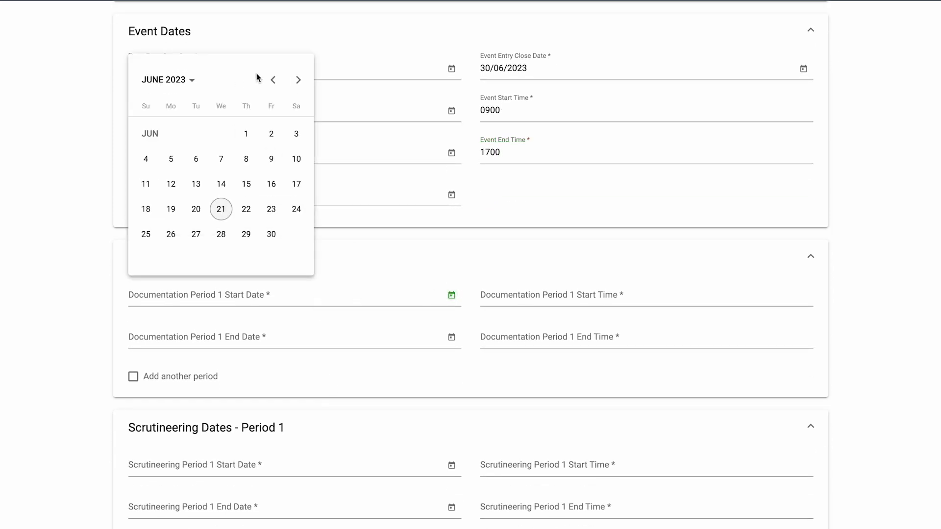
{"action": "left_click", "coordinate": [297, 80]}
{"action": "left_click", "coordinate": [273, 160]}
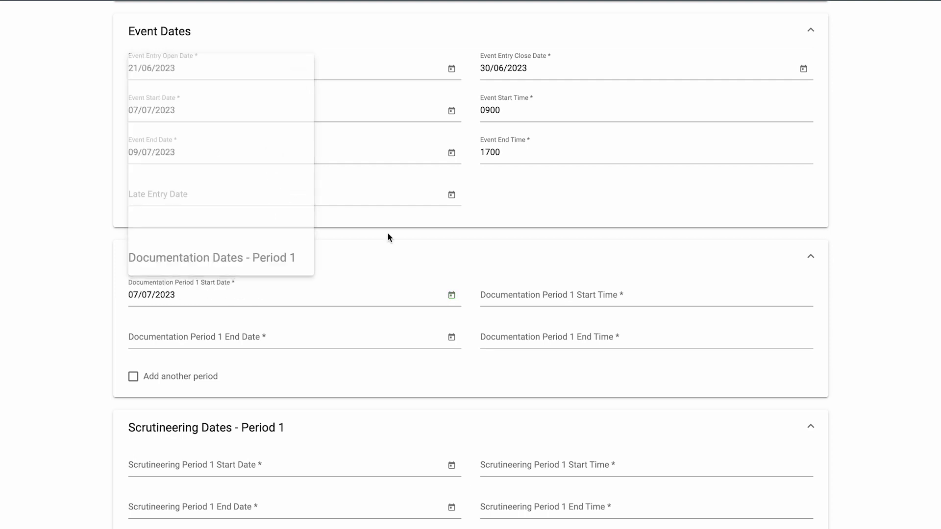
{"action": "left_click", "coordinate": [500, 292]}
{"action": "type", "text": "07000"}
{"action": "key", "text": "BackSpace"}
Step: Set the Documentation Period 1 end date to 08/07/2023 and its end time to 1200
{"action": "left_click", "coordinate": [452, 337]}
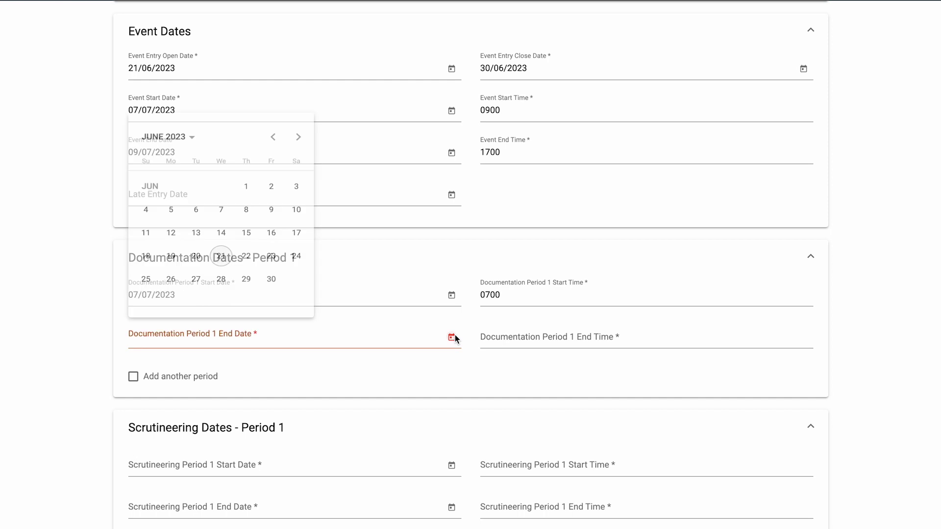
{"action": "left_click", "coordinate": [297, 122]}
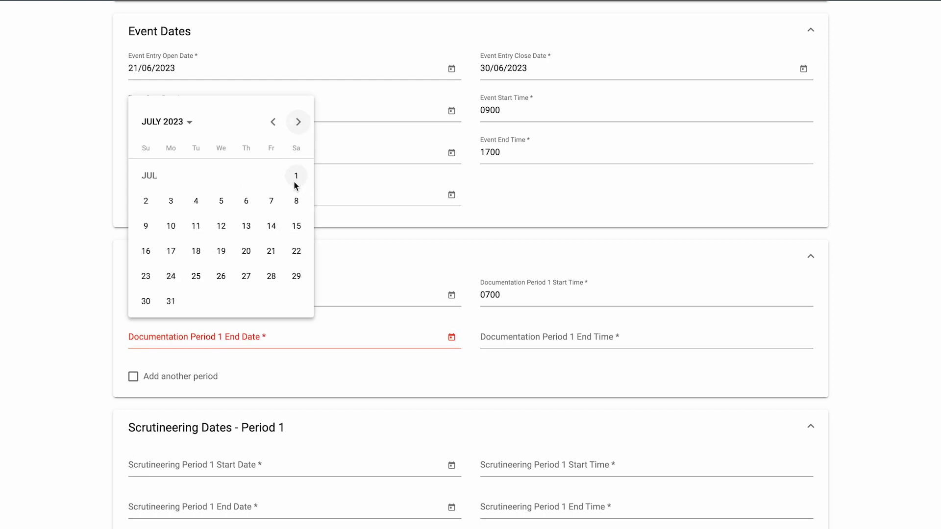
{"action": "left_click", "coordinate": [296, 201]}
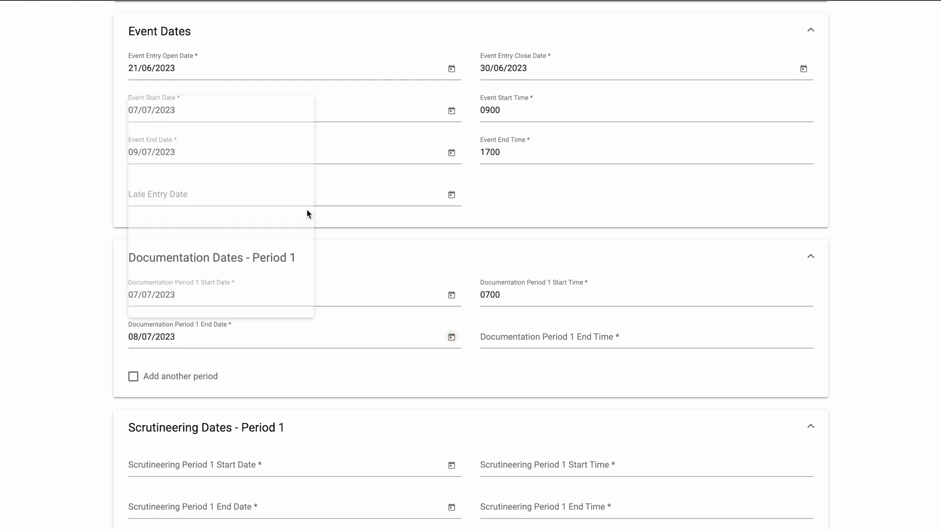
{"action": "left_click", "coordinate": [519, 338]}
{"action": "type", "text": "1200"}
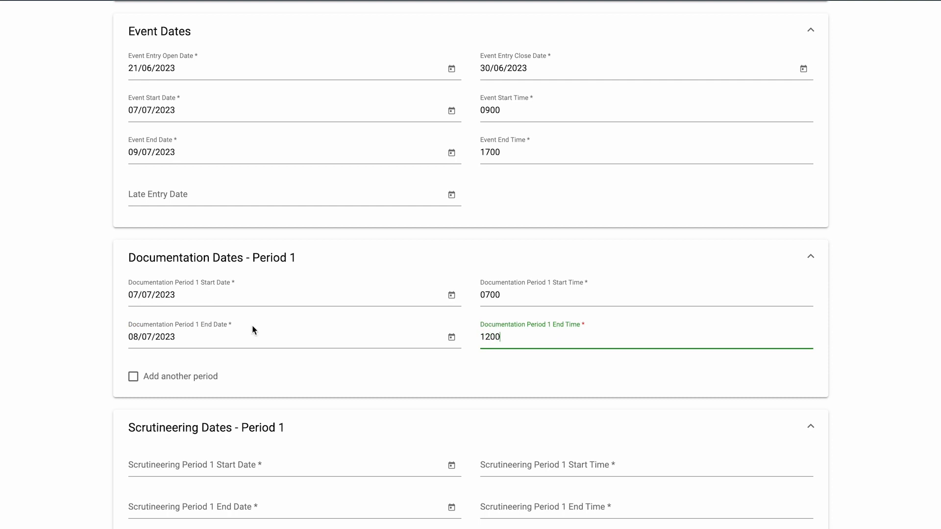
Step: Set the Scrutineering Period 1 start date to 06/07/2023 and its start time to 1200
{"action": "scroll", "coordinate": [73, 336], "scroll_direction": "down", "scroll_amount": 2}
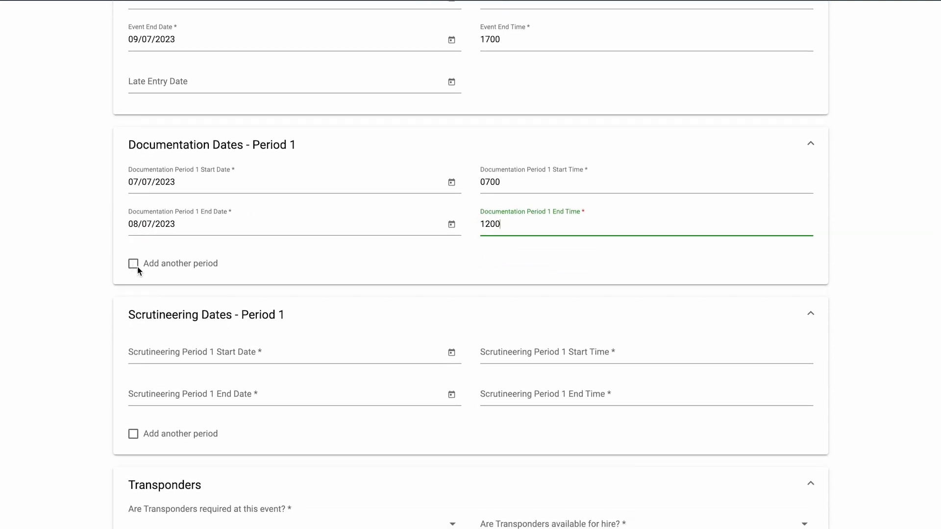
{"action": "scroll", "coordinate": [138, 268], "scroll_direction": "down", "scroll_amount": 1}
{"action": "left_click", "coordinate": [239, 290]}
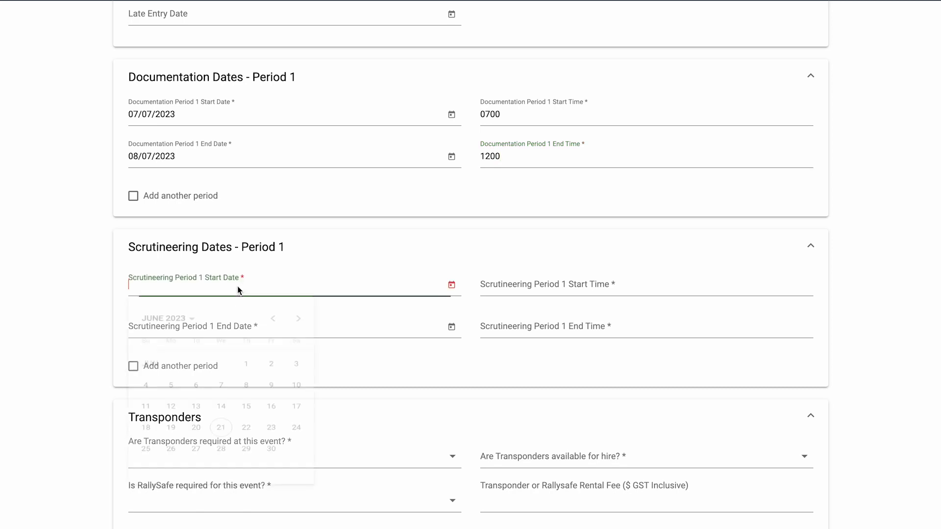
{"action": "left_click", "coordinate": [298, 323]}
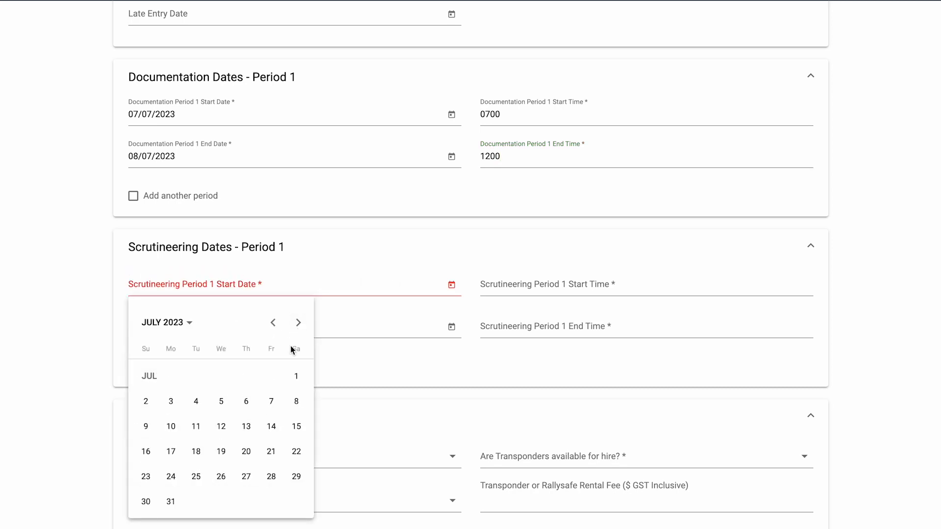
{"action": "left_click", "coordinate": [246, 402]}
{"action": "left_click", "coordinate": [510, 282]}
{"action": "type", "text": "1200"}
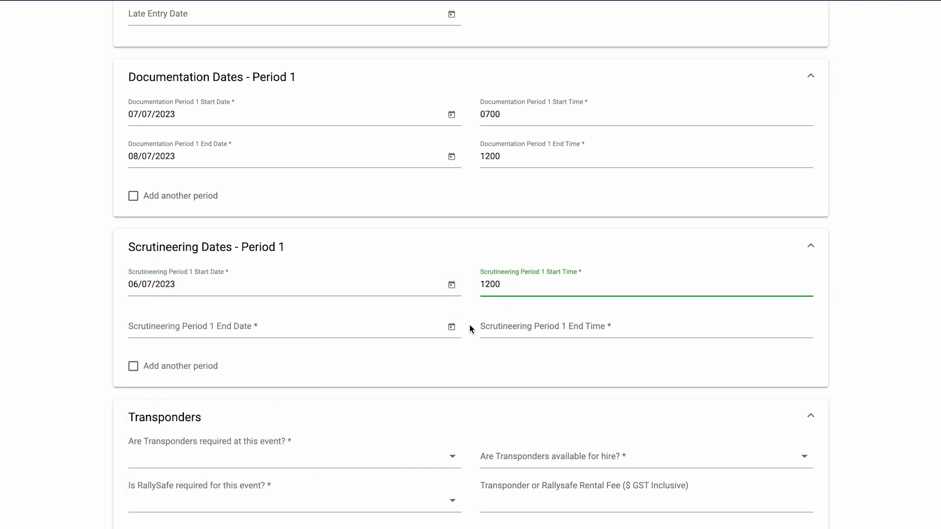
Step: Set the Scrutineering Period 1 end date to 07/07/2023 and its end time to 1700
{"action": "left_click", "coordinate": [451, 327]}
{"action": "left_click", "coordinate": [297, 112]}
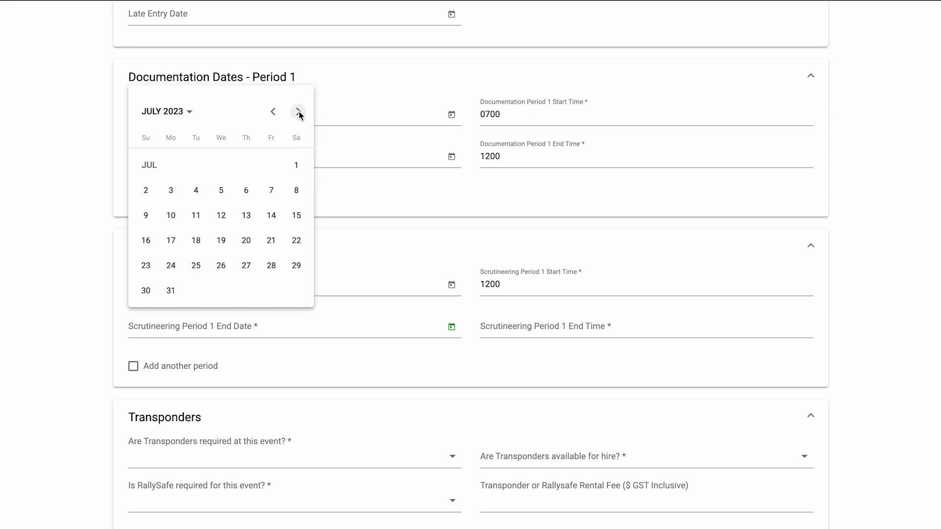
{"action": "left_click", "coordinate": [272, 191]}
{"action": "left_click", "coordinate": [508, 321]}
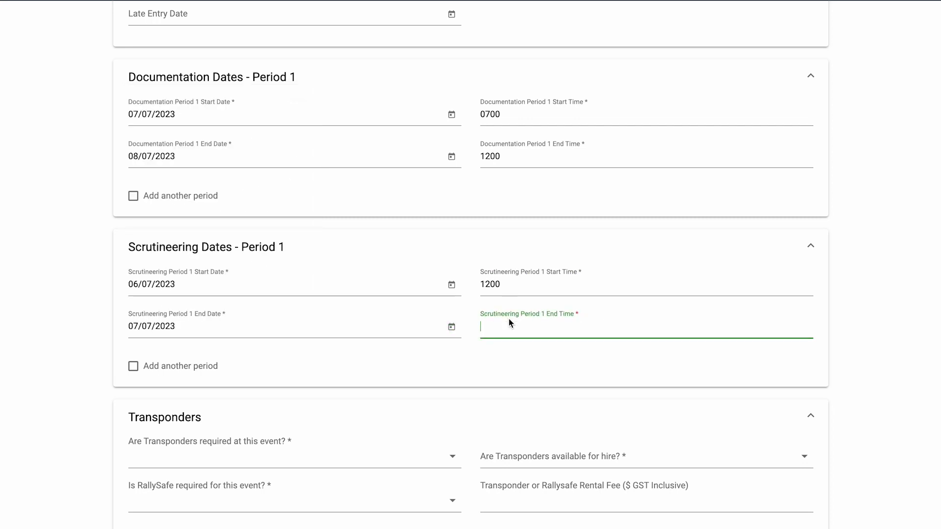
{"action": "type", "text": "1700"}
Step: Answer Yes to both transponders being required at the event and transponders being available for hire
{"action": "scroll", "coordinate": [508, 322], "scroll_direction": "down", "scroll_amount": 3}
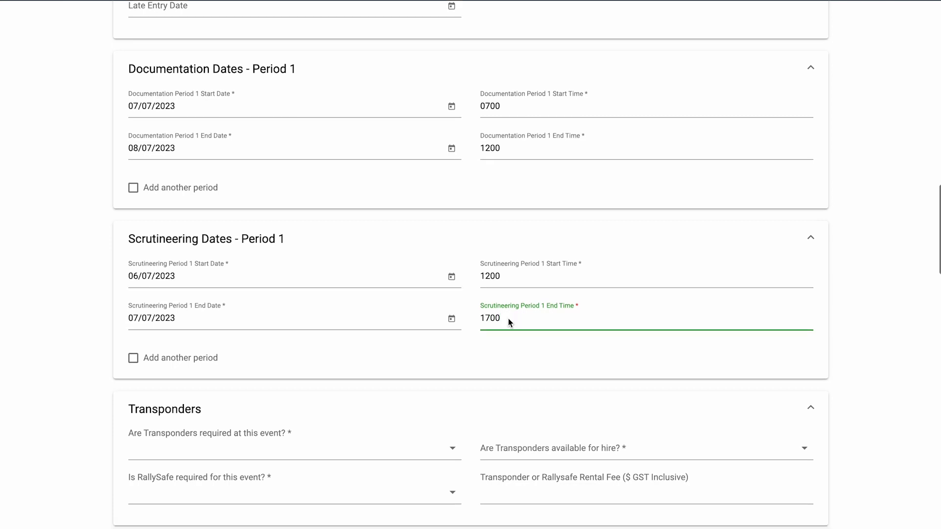
{"action": "scroll", "coordinate": [510, 322], "scroll_direction": "down", "scroll_amount": 1}
{"action": "left_click", "coordinate": [389, 293]}
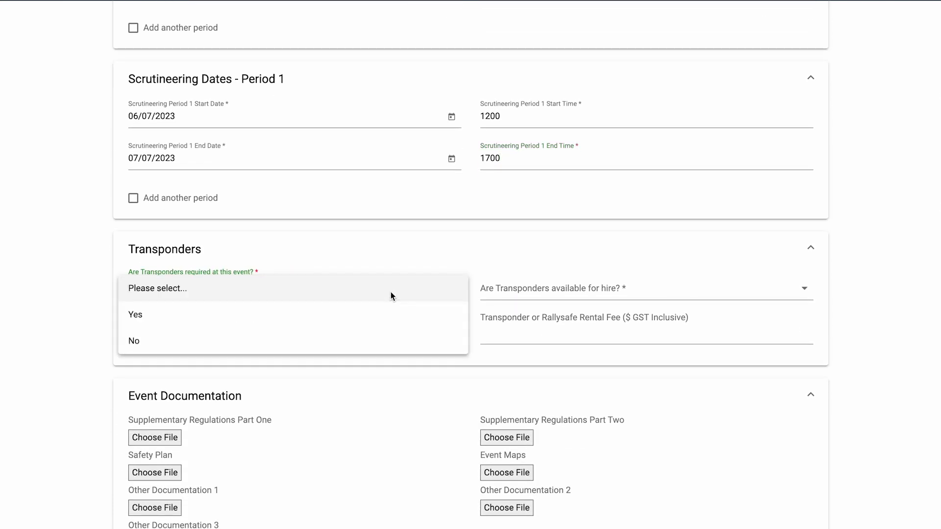
{"action": "left_click", "coordinate": [386, 316]}
{"action": "left_click", "coordinate": [537, 300]}
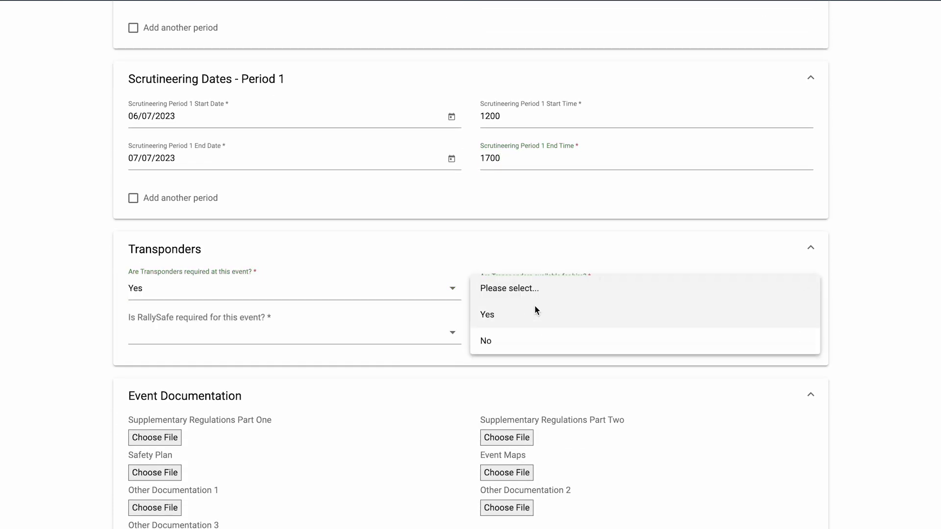
{"action": "left_click", "coordinate": [528, 314]}
Step: Answer No to RallySafe being required and set the transponder rental fee to 80
{"action": "left_click", "coordinate": [387, 333]}
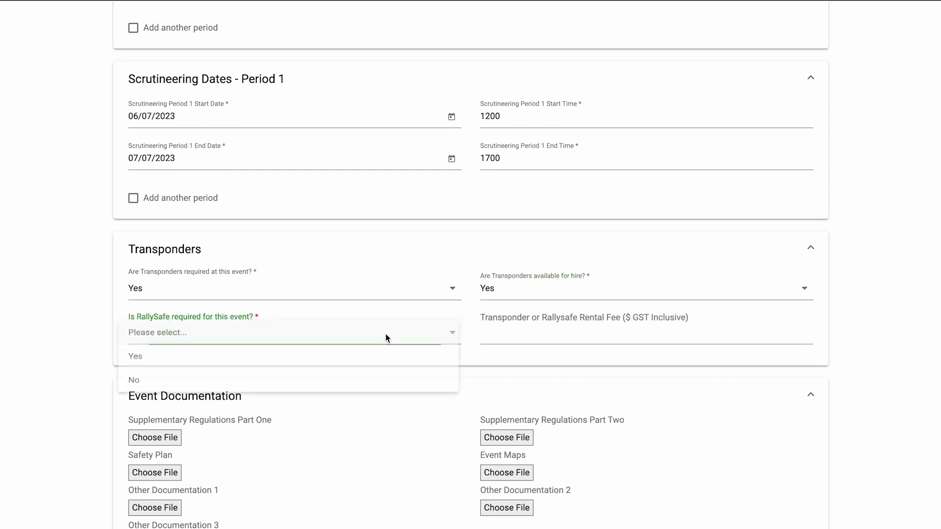
{"action": "left_click", "coordinate": [362, 383]}
{"action": "left_click", "coordinate": [517, 332]}
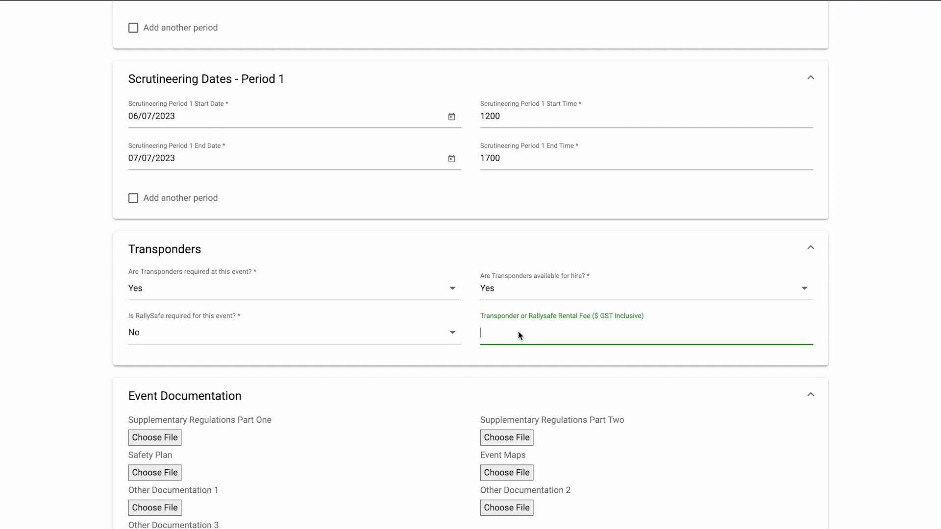
{"action": "type", "text": "80"}
Step: Attach Supp Regs Pt 1.pdf as Supplementary Regulations Part One and Safety Plan.pdf as the Safety Plan
{"action": "scroll", "coordinate": [516, 328], "scroll_direction": "down", "scroll_amount": 2}
{"action": "left_click", "coordinate": [136, 361]}
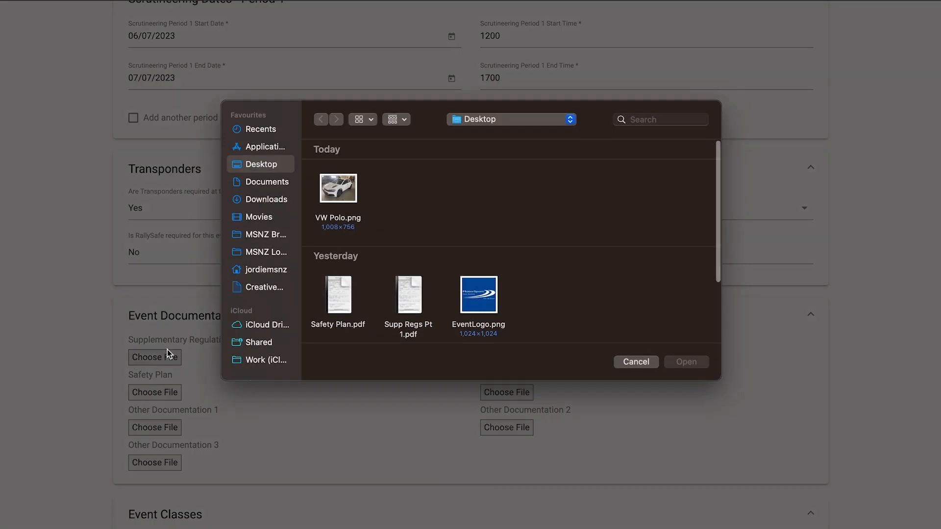
{"action": "scroll", "coordinate": [343, 276], "scroll_direction": "down", "scroll_amount": 3}
{"action": "double_click", "coordinate": [407, 272]}
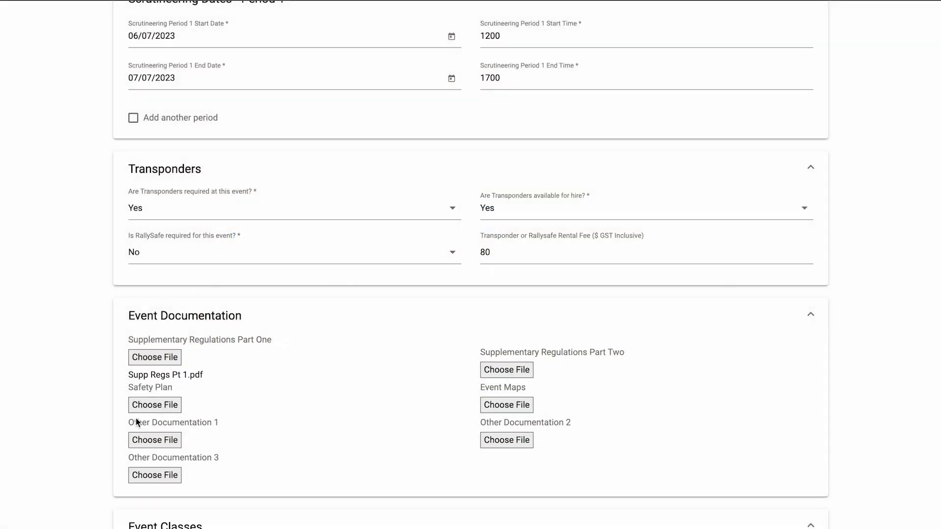
{"action": "left_click", "coordinate": [148, 411]}
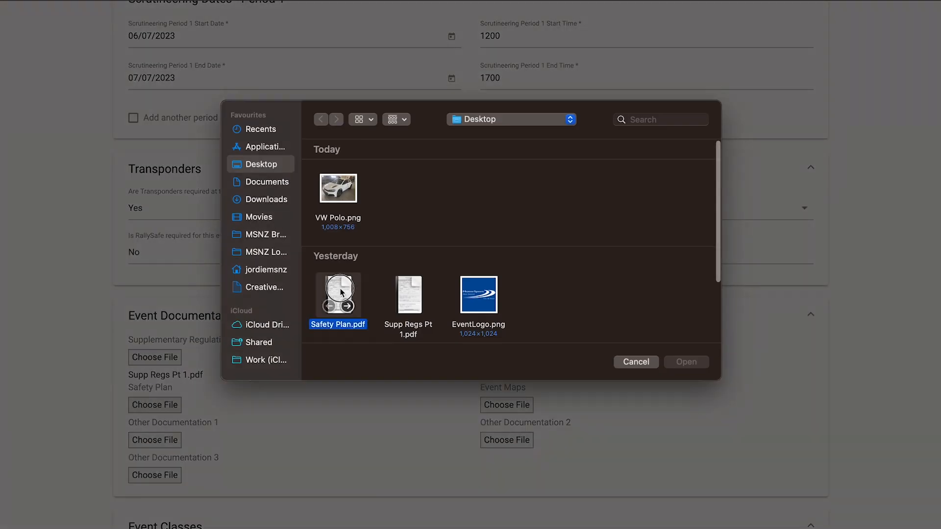
{"action": "double_click", "coordinate": [342, 292]}
Step: Name the first event class Open Wheeler and set its GST-inclusive fee to 200
{"action": "scroll", "coordinate": [316, 304], "scroll_direction": "down", "scroll_amount": 2}
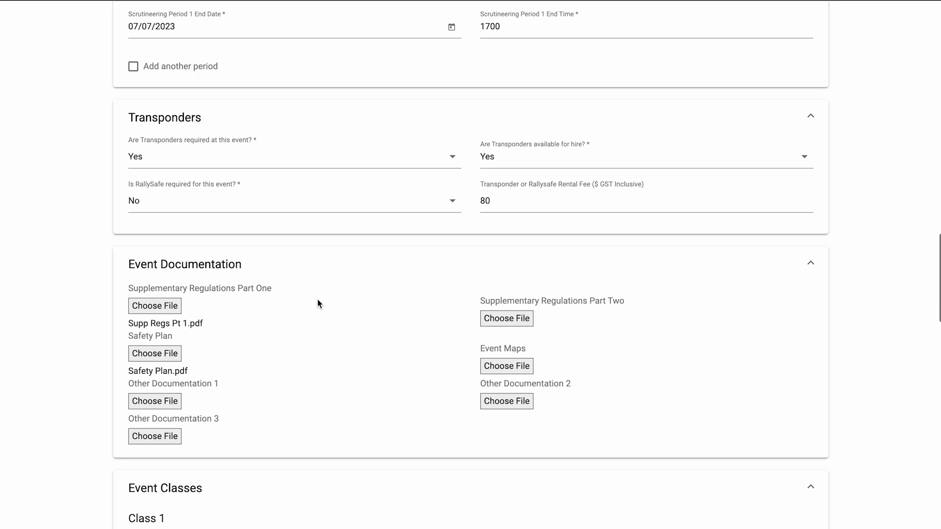
{"action": "scroll", "coordinate": [318, 304], "scroll_direction": "down", "scroll_amount": 3}
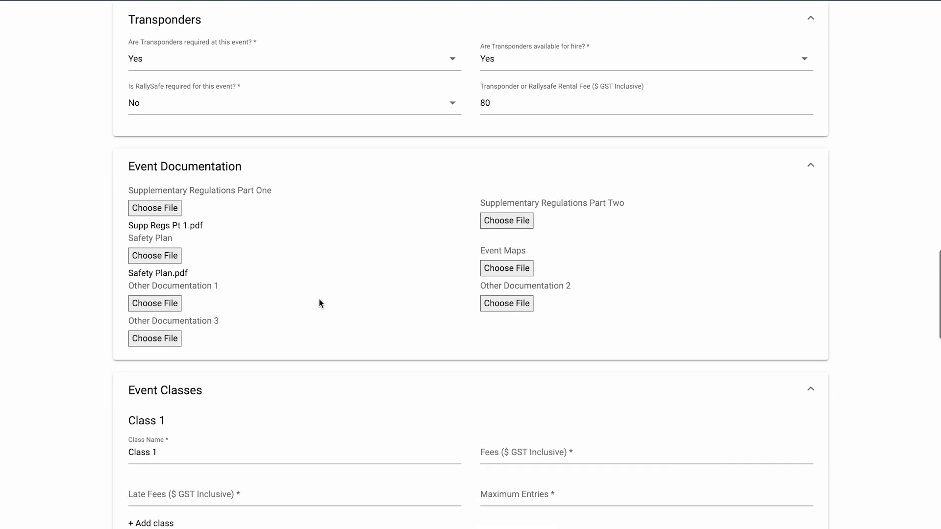
{"action": "scroll", "coordinate": [319, 303], "scroll_direction": "down", "scroll_amount": 3}
{"action": "left_click_drag", "start_coordinate": [170, 314], "coordinate": [123, 316]}
{"action": "type", "text": "Open"}
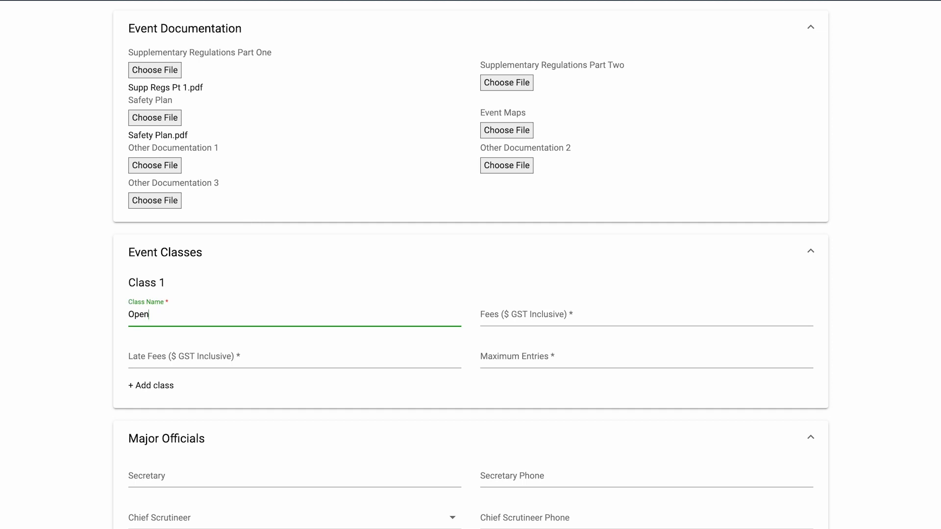
{"action": "type", "text": " Wheeler"}
{"action": "left_click", "coordinate": [580, 313]}
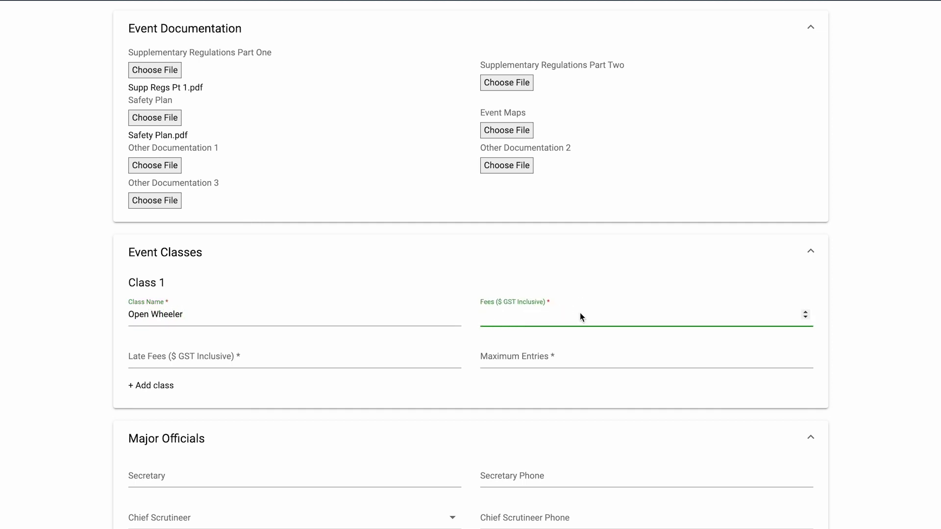
{"action": "type", "text": "200"}
Step: Set the Open Wheeler class's late fee to 300 and its maximum entries to 29
{"action": "left_click", "coordinate": [347, 359]}
{"action": "type", "text": "300"}
{"action": "left_click", "coordinate": [486, 357]}
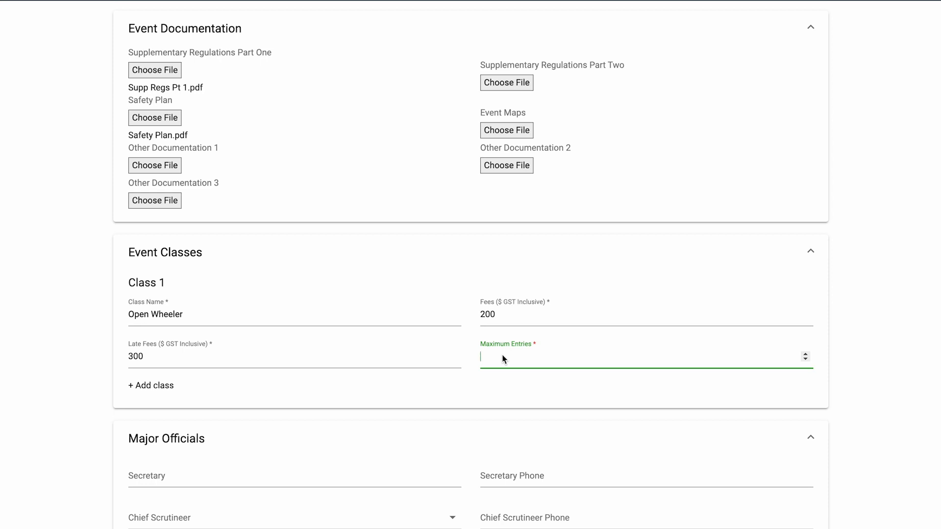
{"action": "type", "text": "29"}
Step: Leave the major officials and additional permit information blank, and enable notification of the Permit Issuing Steward
{"action": "scroll", "coordinate": [500, 364], "scroll_direction": "down", "scroll_amount": 3}
{"action": "scroll", "coordinate": [246, 348], "scroll_direction": "down", "scroll_amount": 2}
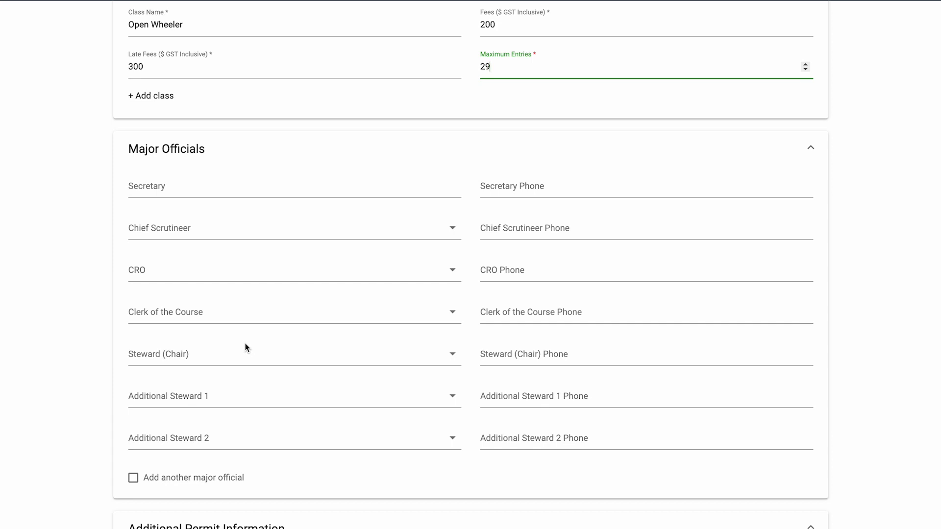
{"action": "scroll", "coordinate": [246, 348], "scroll_direction": "down", "scroll_amount": 1}
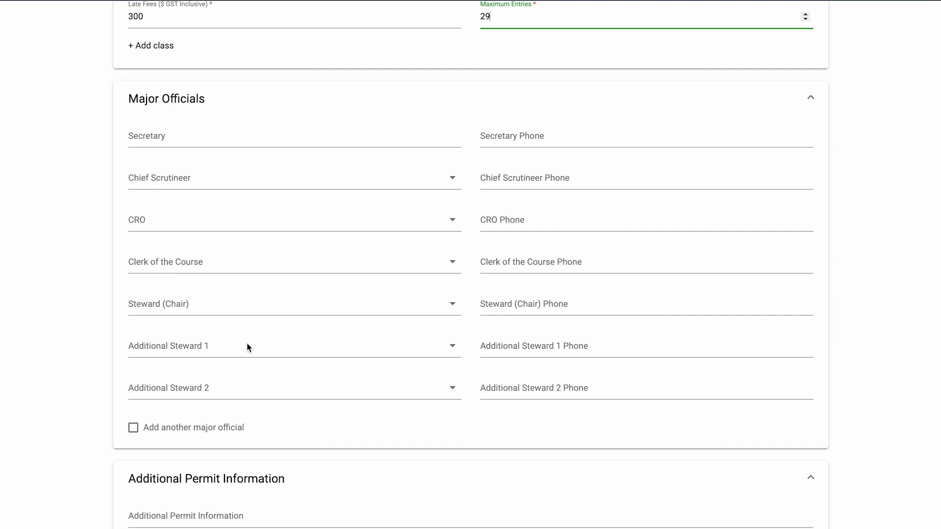
{"action": "scroll", "coordinate": [247, 348], "scroll_direction": "down", "scroll_amount": 3}
{"action": "left_click", "coordinate": [258, 357]}
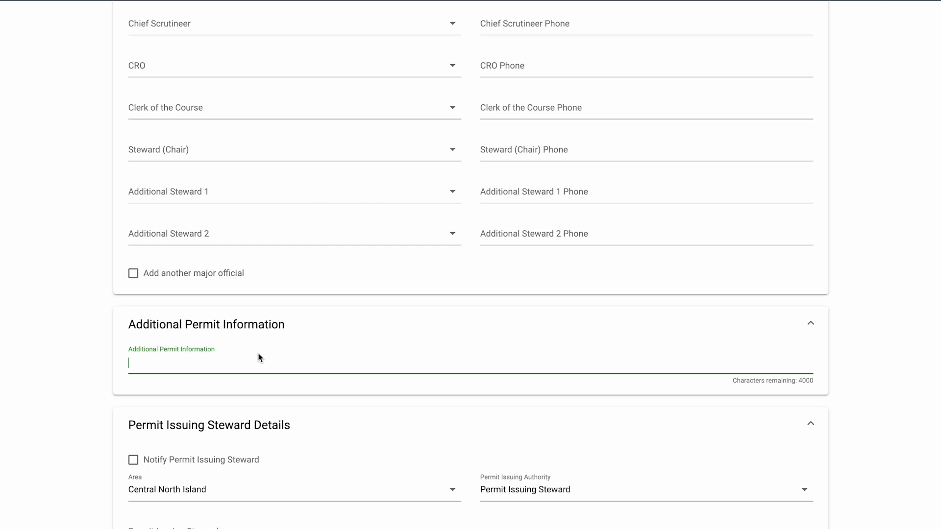
{"action": "scroll", "coordinate": [258, 358], "scroll_direction": "down", "scroll_amount": 3}
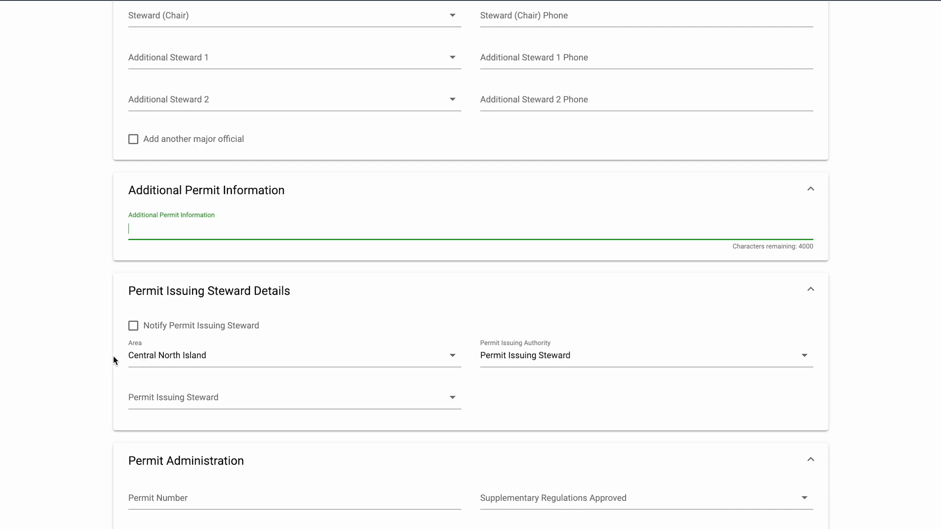
{"action": "scroll", "coordinate": [113, 356], "scroll_direction": "down", "scroll_amount": 1}
{"action": "left_click", "coordinate": [329, 345]}
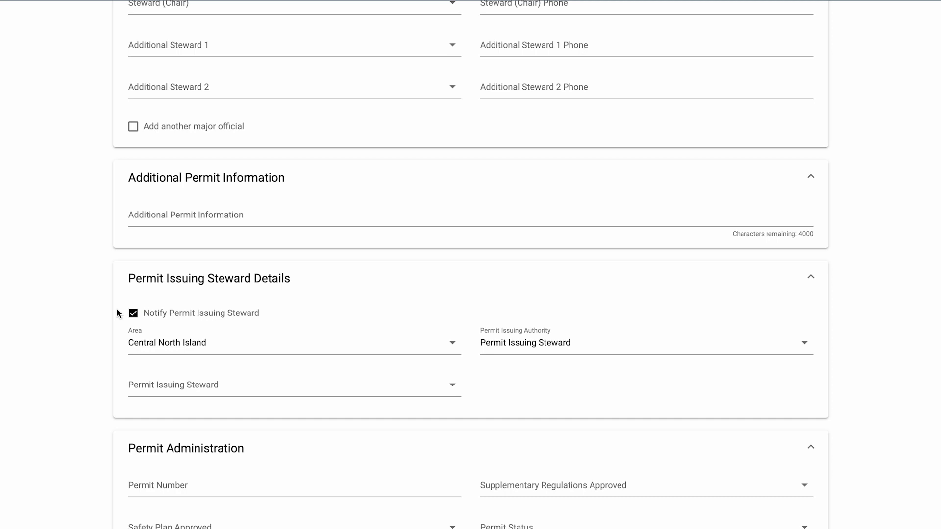
Step: Choose Yes for publishing event registrations to the calendar and submit the permit application
{"action": "scroll", "coordinate": [117, 310], "scroll_direction": "down", "scroll_amount": 5}
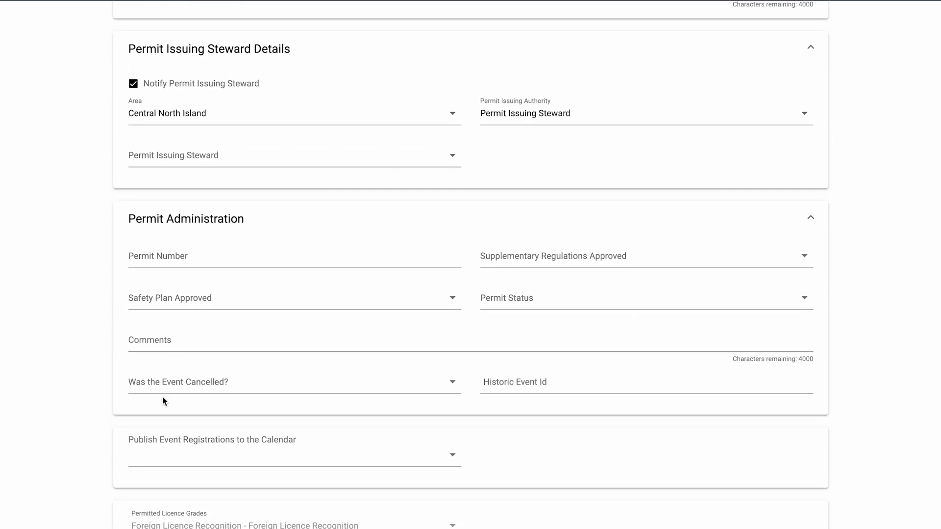
{"action": "scroll", "coordinate": [149, 399], "scroll_direction": "down", "scroll_amount": 2}
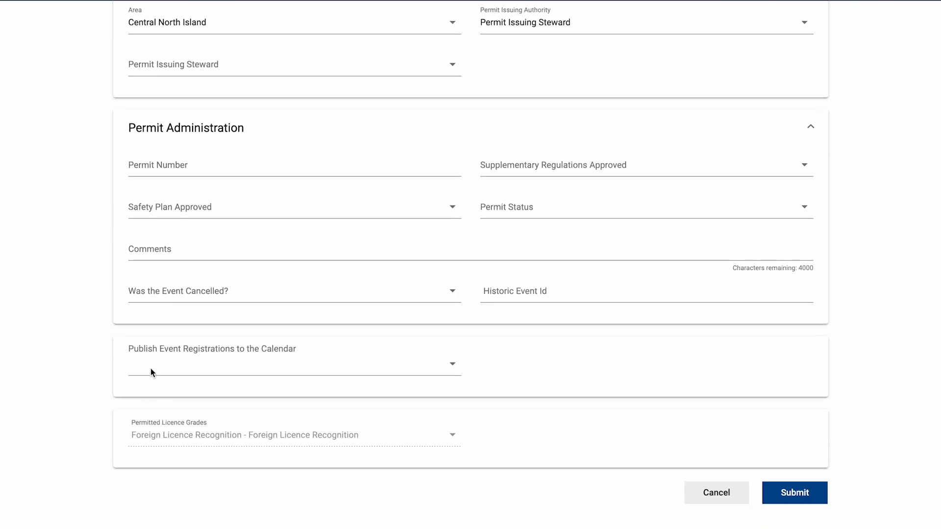
{"action": "left_click", "coordinate": [151, 372]}
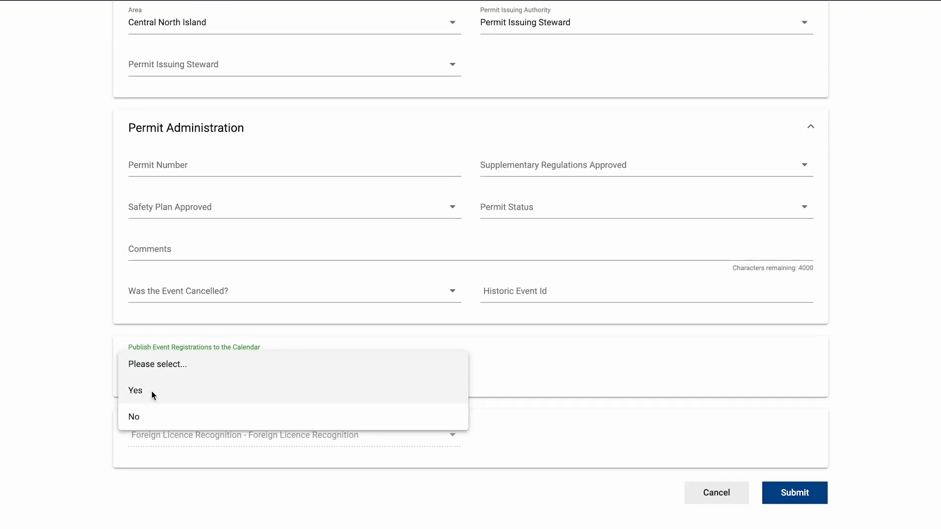
{"action": "left_click", "coordinate": [151, 391]}
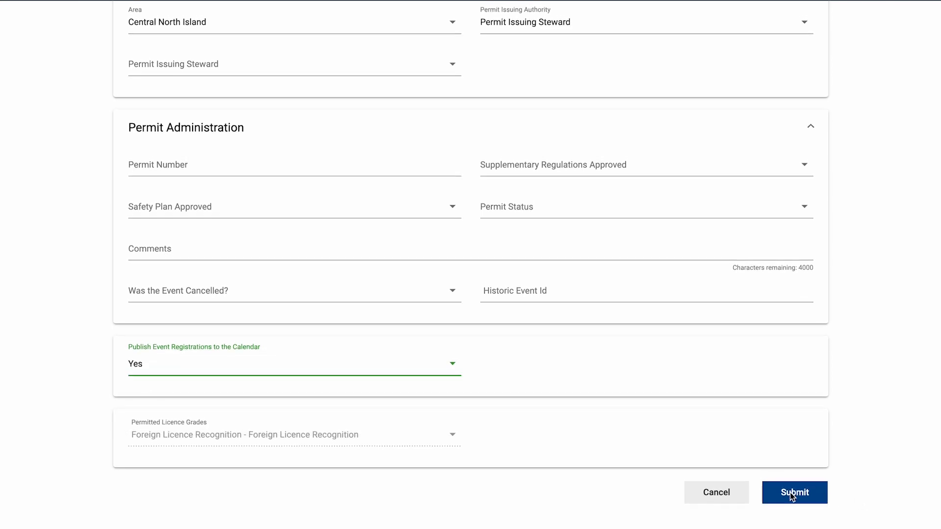
{"action": "left_click", "coordinate": [808, 496]}
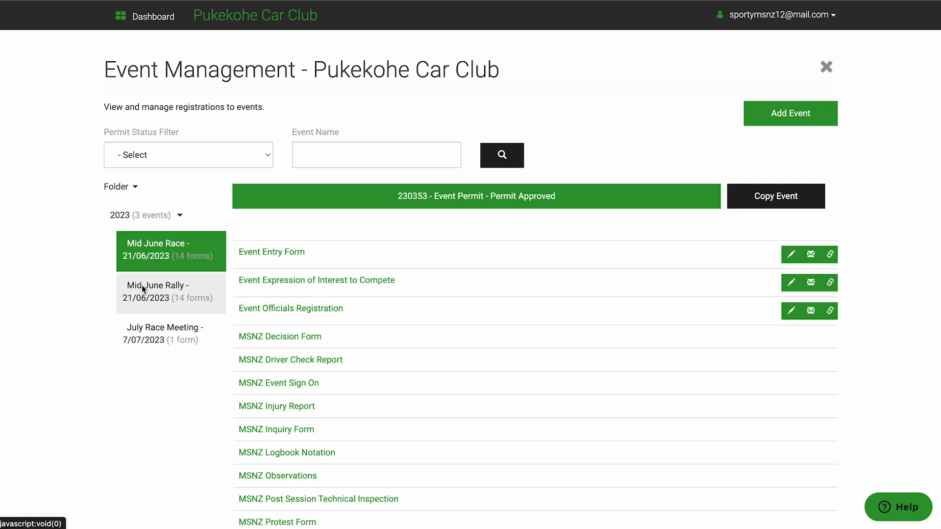
Step: Open the draft event permit of the July Race Meeting from the club's 2023 events
{"action": "left_click", "coordinate": [151, 329]}
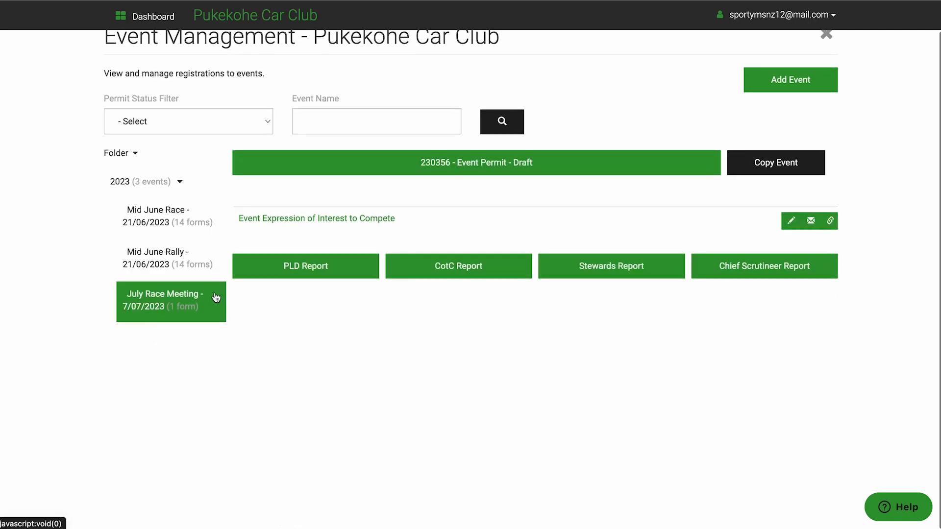
{"action": "left_click", "coordinate": [544, 162]}
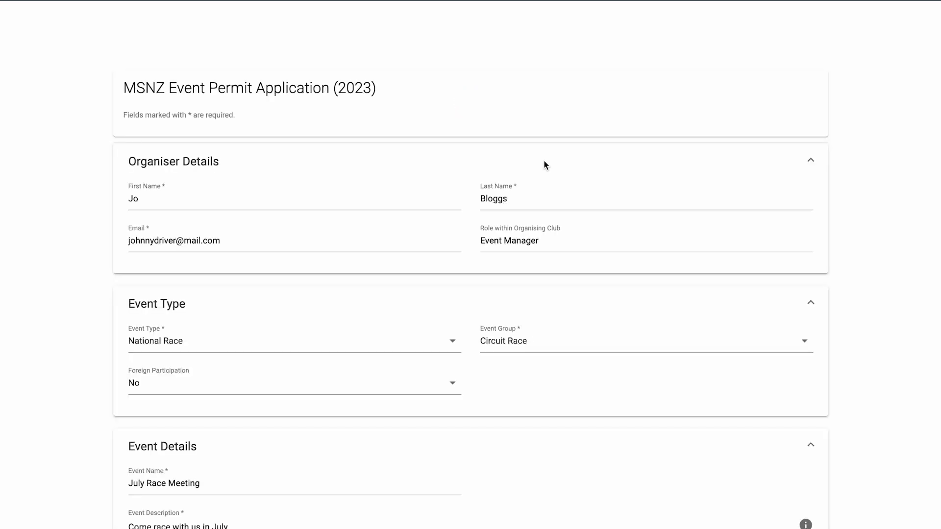
Step: Review the July Race Meeting's permit application down to the Permit Issuing Steward, Permit Administration and calendar publishing sections
{"action": "scroll", "coordinate": [544, 164], "scroll_direction": "down", "scroll_amount": 20}
{"action": "scroll", "coordinate": [546, 164], "scroll_direction": "down", "scroll_amount": 15}
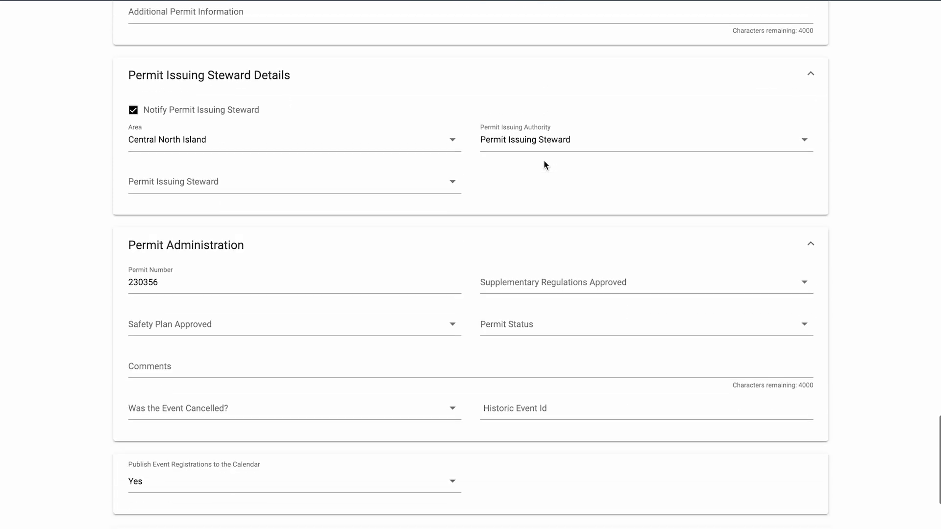
{"action": "scroll", "coordinate": [545, 165], "scroll_direction": "down", "scroll_amount": 3}
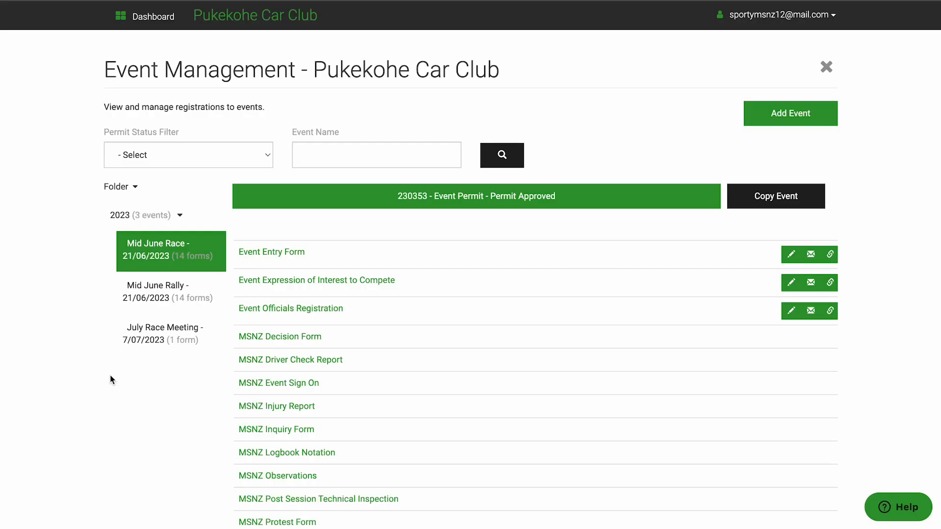
Step: Copy the Mid June Rally event and review the prefilled permit application, including its event dates, documentation, scrutineering and transponder sections
{"action": "left_click", "coordinate": [165, 296]}
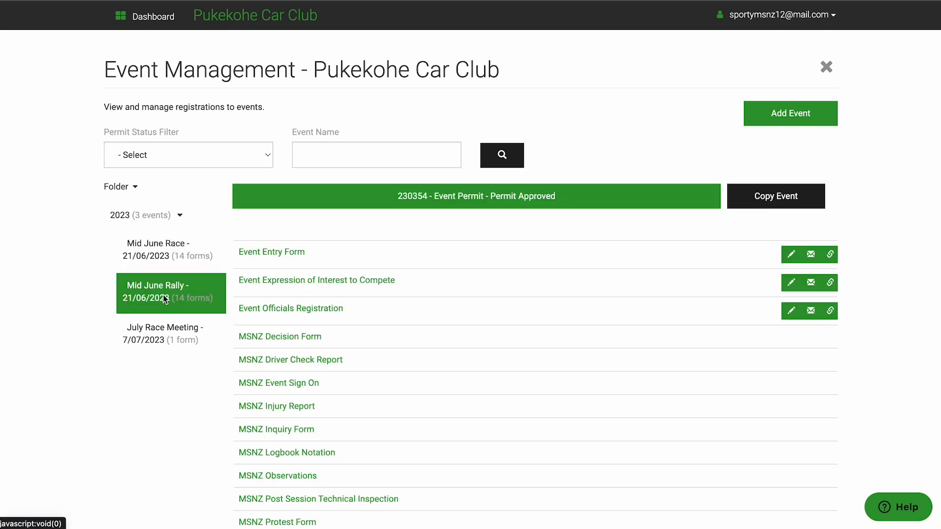
{"action": "left_click", "coordinate": [792, 198]}
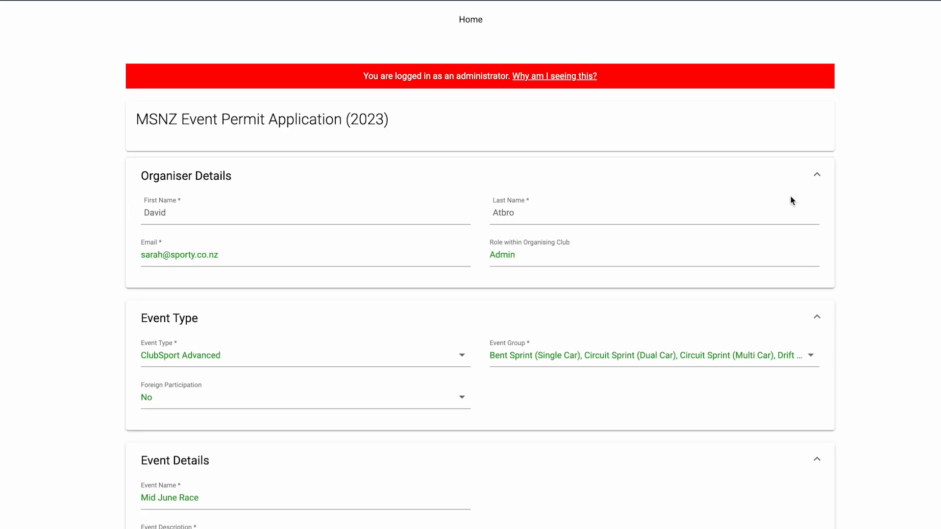
{"action": "scroll", "coordinate": [793, 207], "scroll_direction": "down", "scroll_amount": 8}
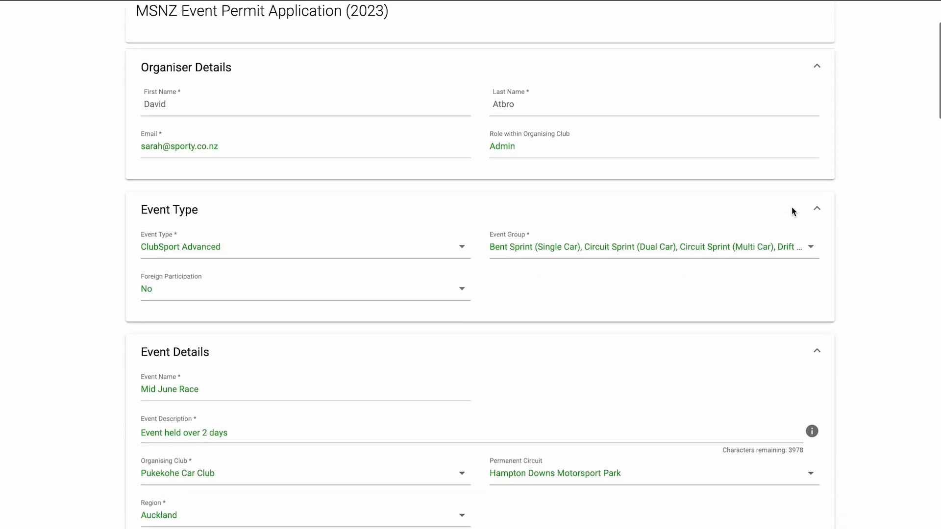
{"action": "scroll", "coordinate": [793, 211], "scroll_direction": "down", "scroll_amount": 8}
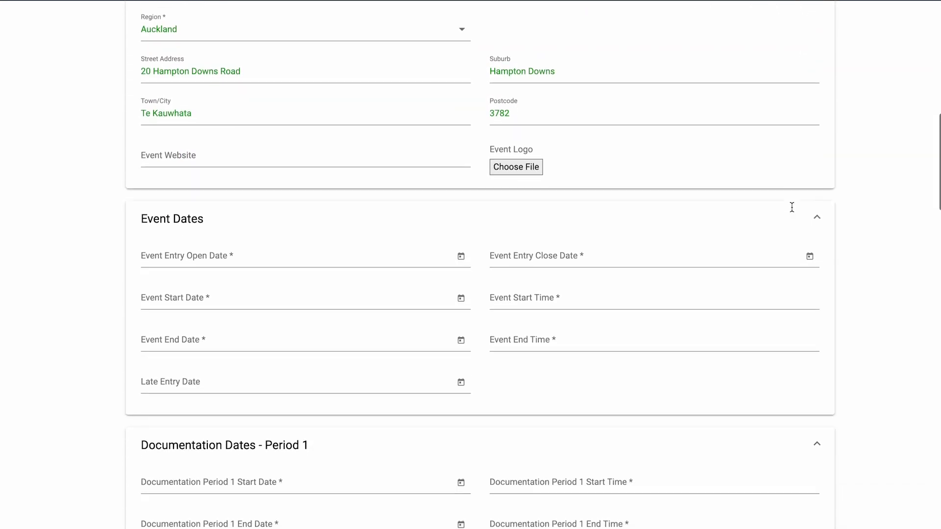
{"action": "scroll", "coordinate": [793, 212], "scroll_direction": "down", "scroll_amount": 15}
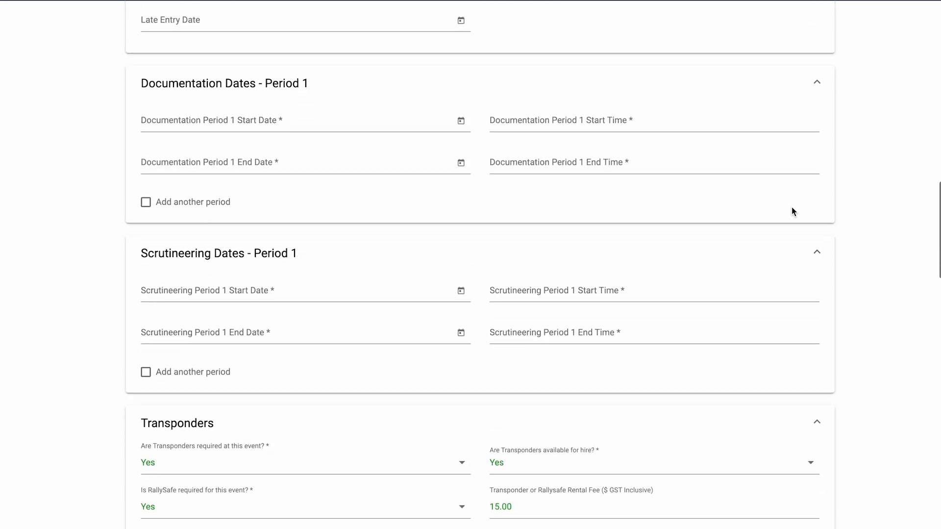
{"action": "scroll", "coordinate": [793, 212], "scroll_direction": "down", "scroll_amount": 5}
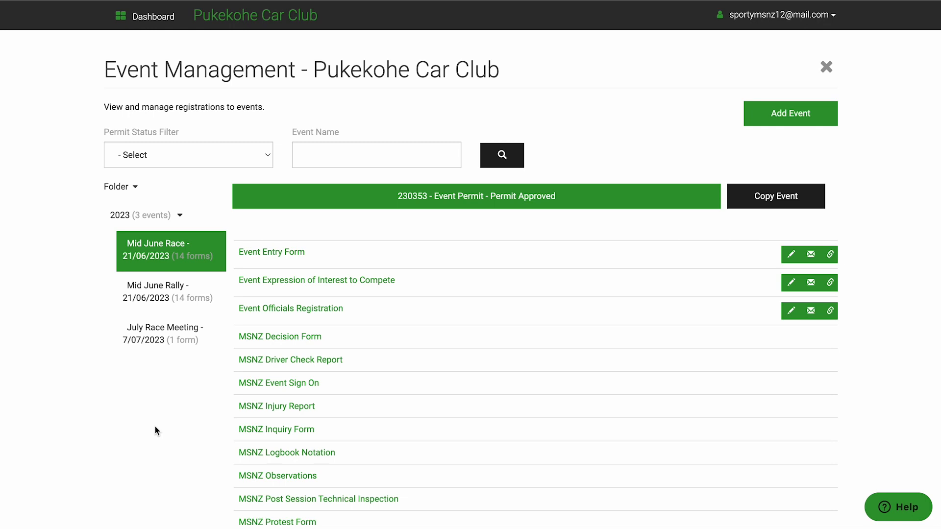
Step: Open the Mid June Race's Event Entry Form for editing and add a new section titled "Gala Dinner" after Club Questions
{"action": "left_click", "coordinate": [792, 255]}
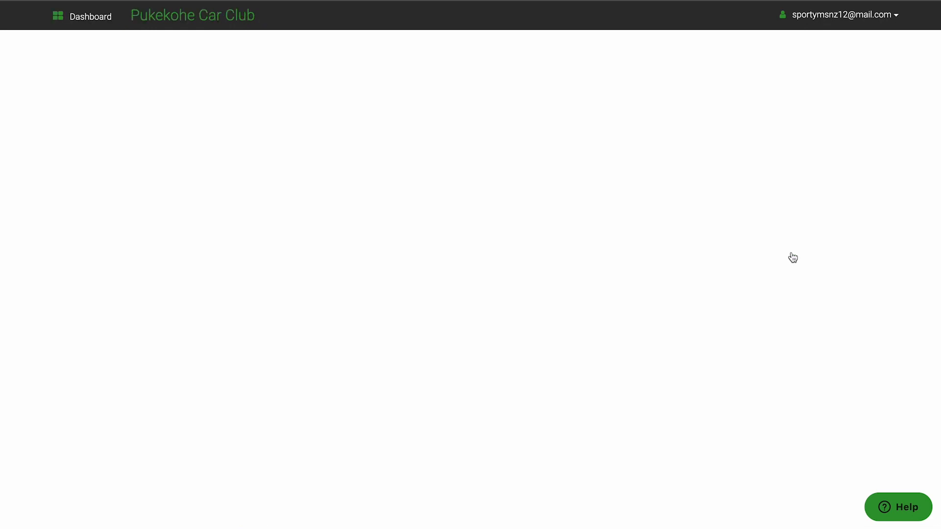
{"action": "scroll", "coordinate": [793, 257], "scroll_direction": "down", "scroll_amount": 7}
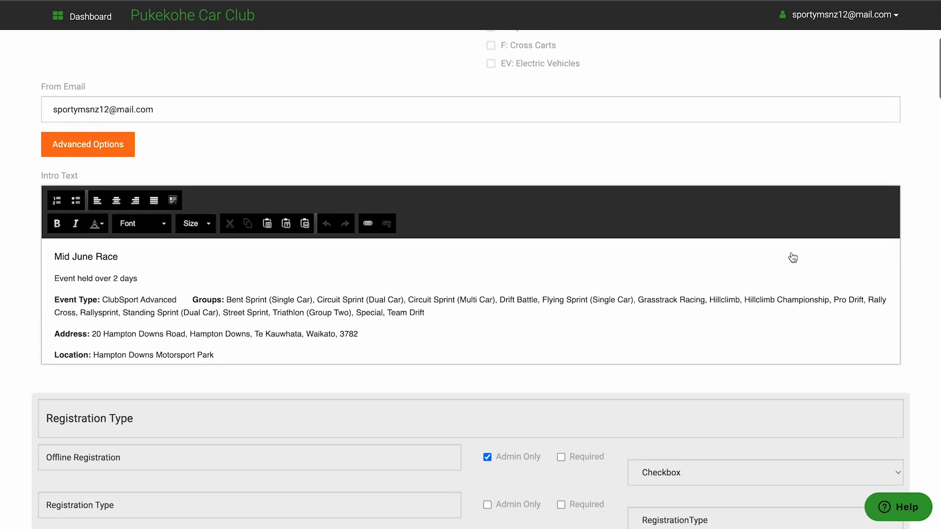
{"action": "scroll", "coordinate": [542, 359], "scroll_direction": "down", "scroll_amount": 20}
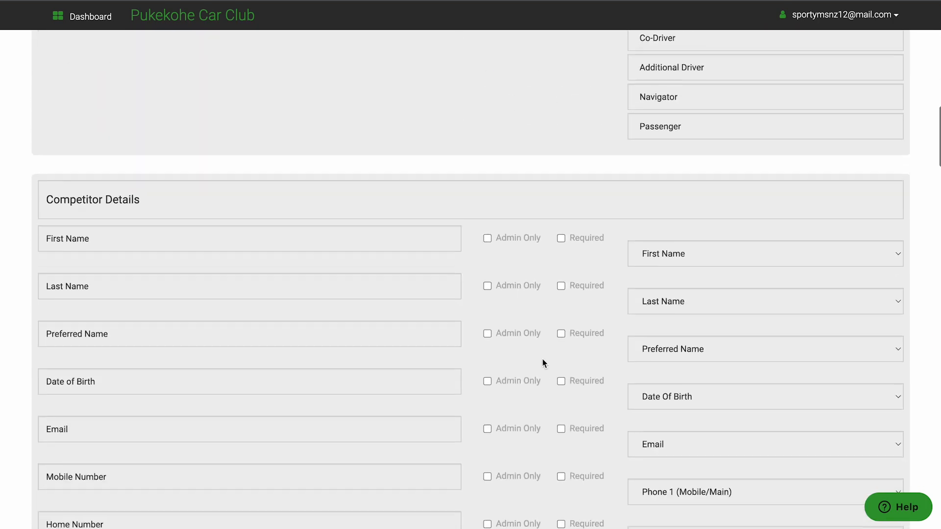
{"action": "scroll", "coordinate": [542, 360], "scroll_direction": "down", "scroll_amount": 20}
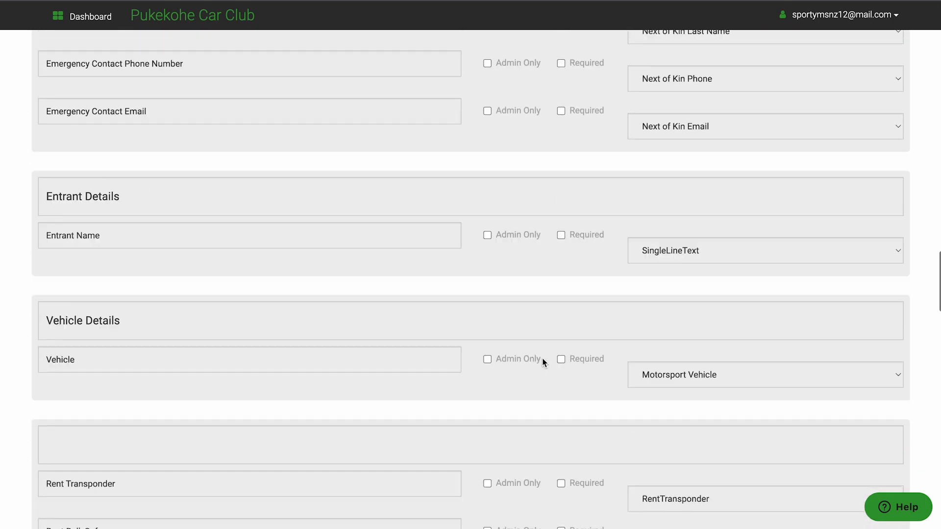
{"action": "scroll", "coordinate": [543, 362], "scroll_direction": "down", "scroll_amount": 14}
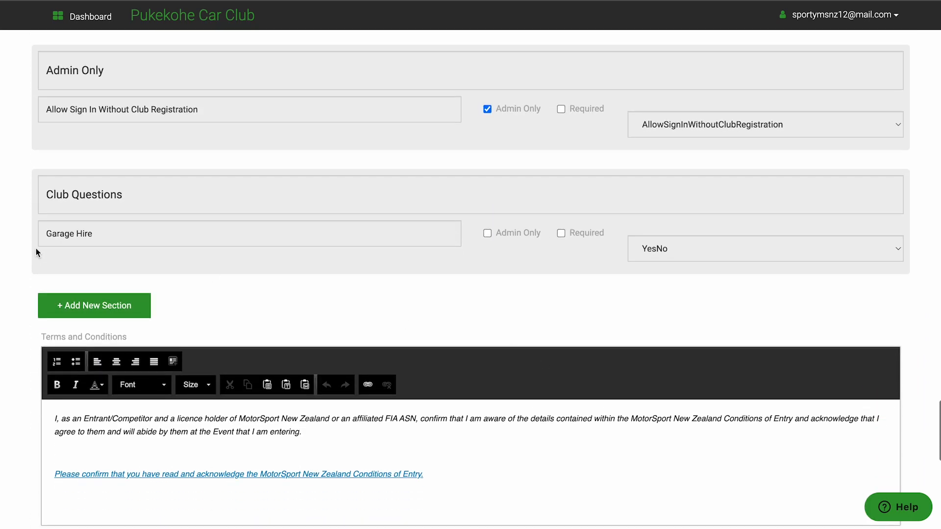
{"action": "left_click", "coordinate": [60, 309]}
{"action": "type", "text": "Gala T"}
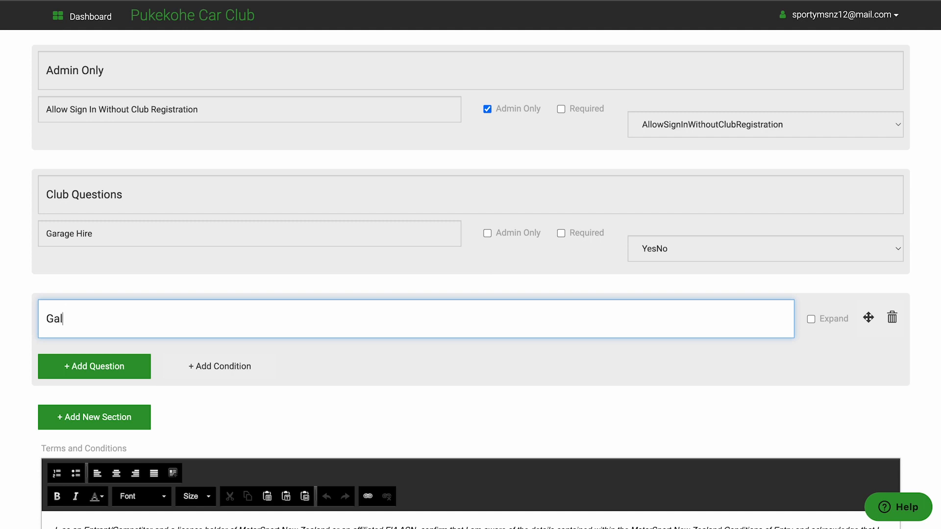
{"action": "key", "text": "BackSpace"}
{"action": "type", "text": "Dinner"}
Step: Add a custom field question of type YesNo to the Gala Dinner section
{"action": "left_click", "coordinate": [96, 376]}
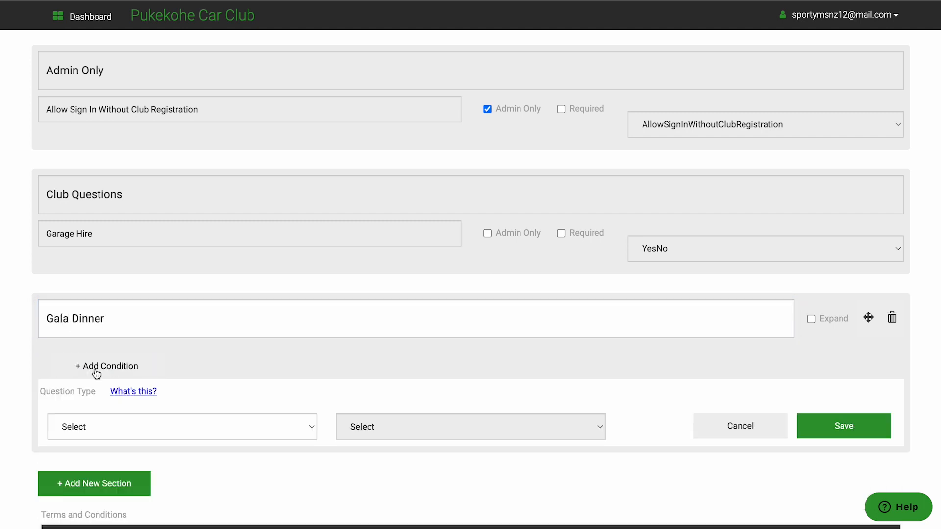
{"action": "scroll", "coordinate": [95, 365], "scroll_direction": "down", "scroll_amount": 2}
{"action": "left_click", "coordinate": [205, 359]}
{"action": "left_click", "coordinate": [193, 384]}
{"action": "left_click", "coordinate": [464, 359]}
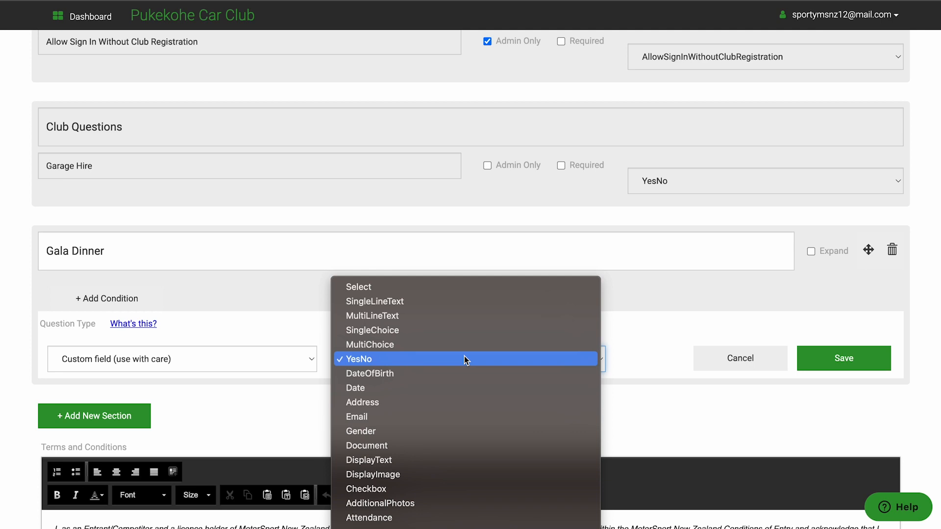
{"action": "left_click", "coordinate": [464, 359]}
{"action": "left_click", "coordinate": [835, 362]}
Step: Change the new YesNo question's text to "Do you wish to purchase gala dinner tickets?"
{"action": "double_click", "coordinate": [143, 305]}
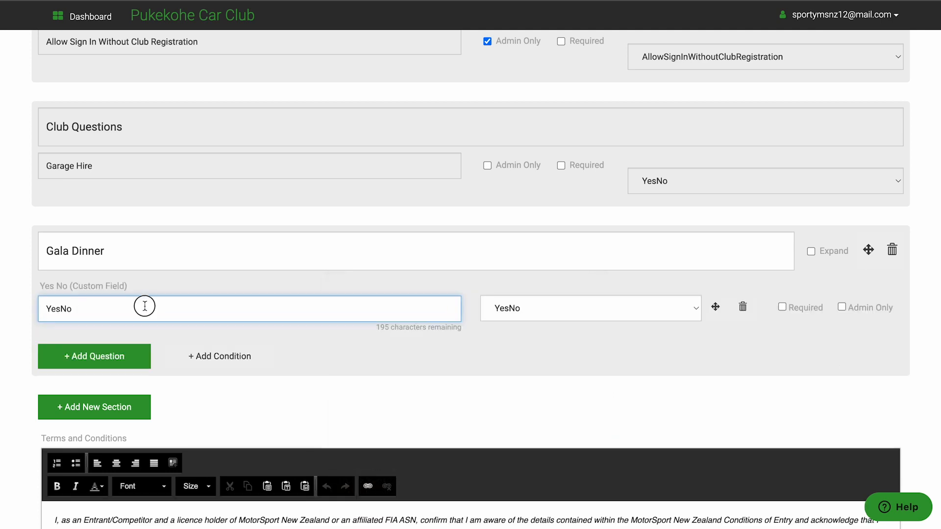
{"action": "type", "text": "Do you wish to purc"}
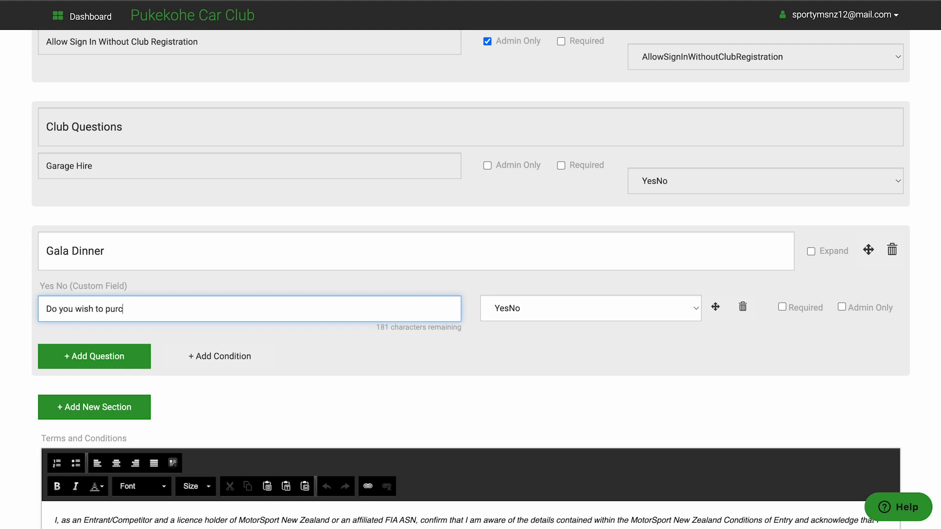
{"action": "type", "text": "hase gala dinner tickets?"}
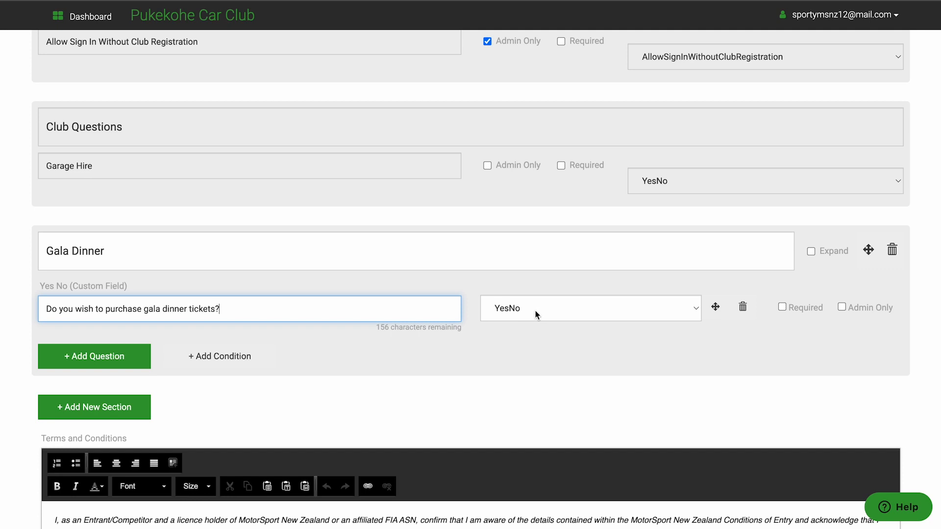
Step: Add a "Gala Tickets" product priced at $50 with a maximum quantity of 99, and save the entry form
{"action": "scroll", "coordinate": [537, 314], "scroll_direction": "down", "scroll_amount": 13}
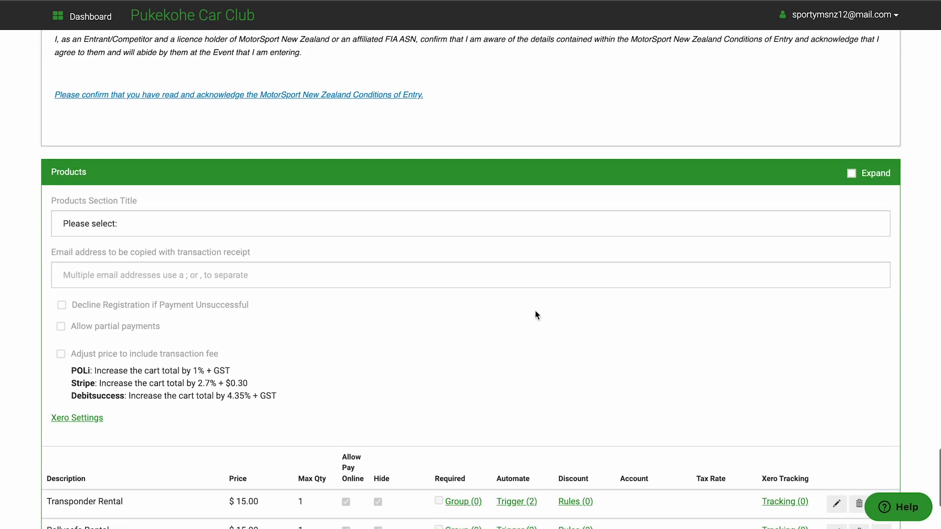
{"action": "left_click", "coordinate": [75, 408]}
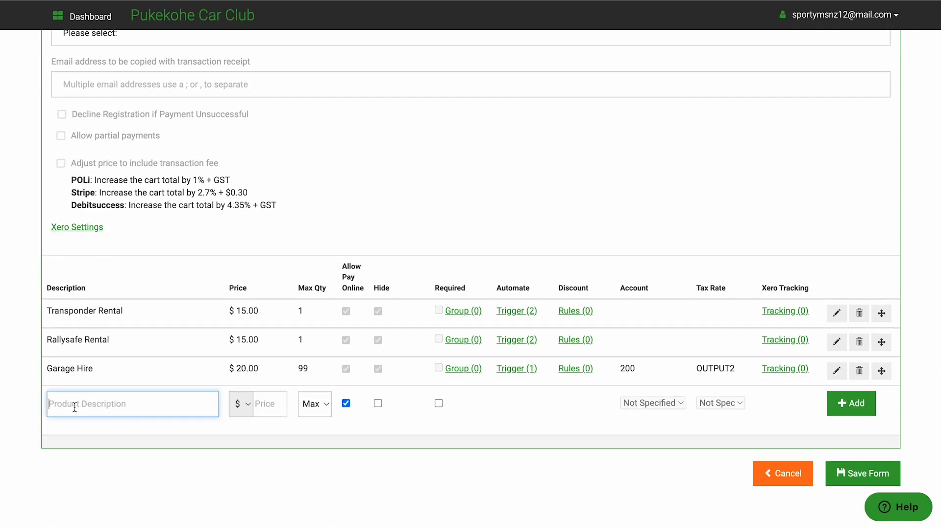
{"action": "type", "text": "Gala Tickets"}
{"action": "left_click", "coordinate": [269, 404]}
{"action": "type", "text": "50"}
{"action": "left_click", "coordinate": [309, 407]}
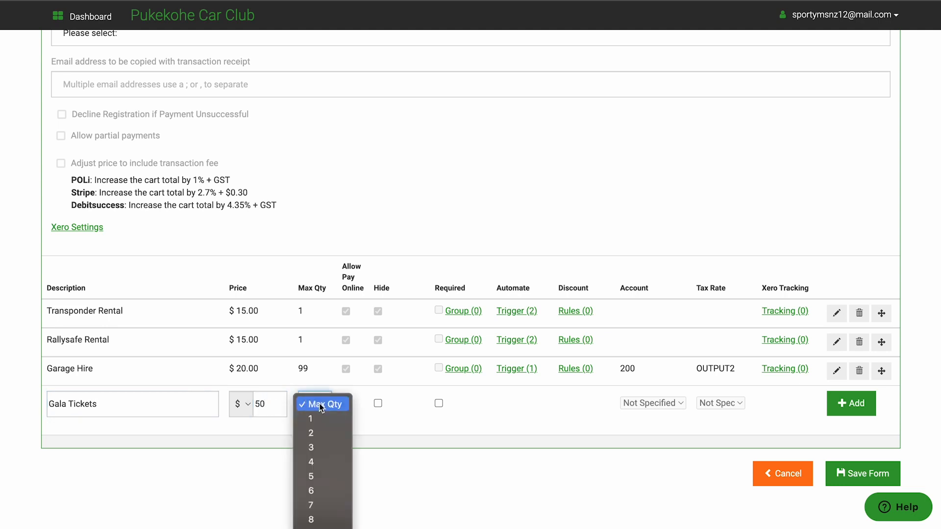
{"action": "left_click", "coordinate": [319, 393]}
{"action": "left_click", "coordinate": [852, 403]}
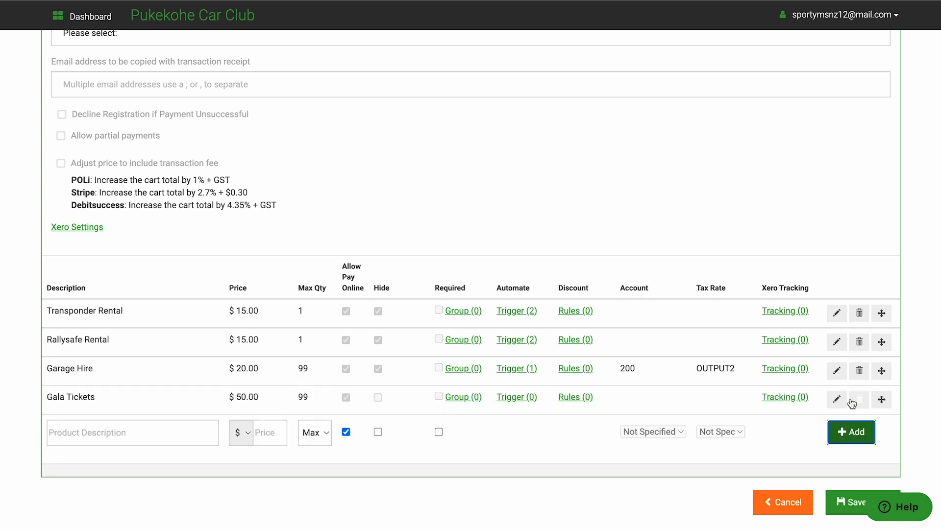
{"action": "scroll", "coordinate": [852, 403], "scroll_direction": "down", "scroll_amount": 1}
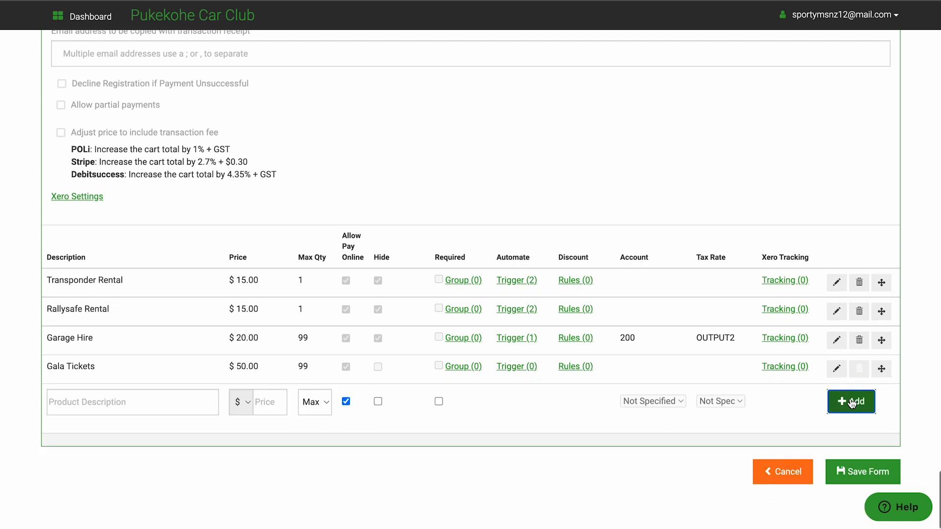
{"action": "left_click", "coordinate": [849, 468]}
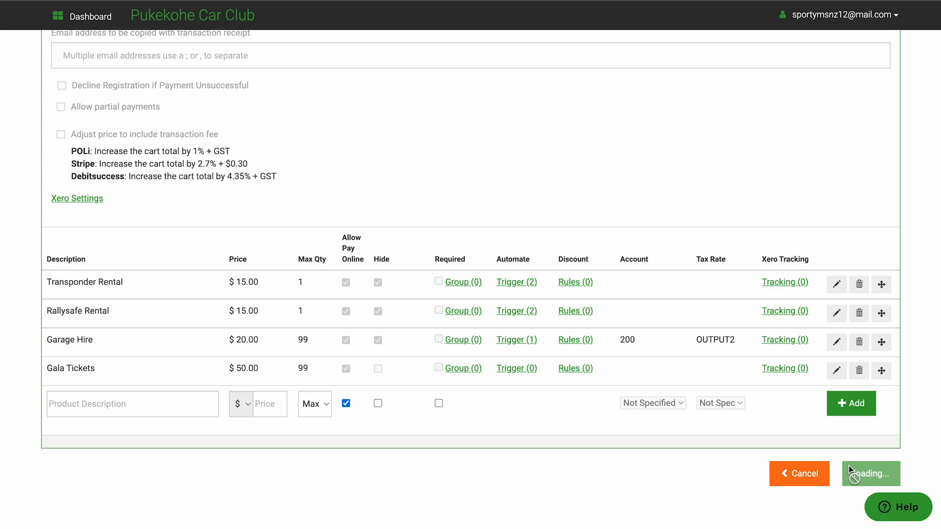